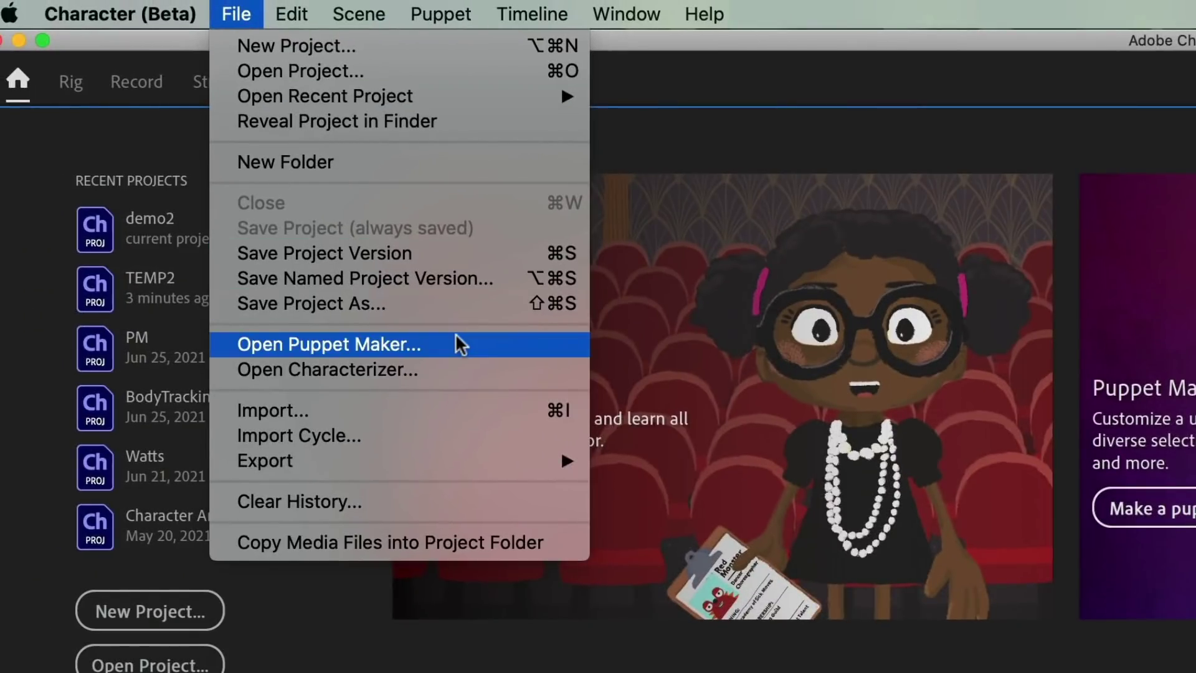
Step: Open Puppet Maker and calibrate the face tracking for the puppet
click(460, 345)
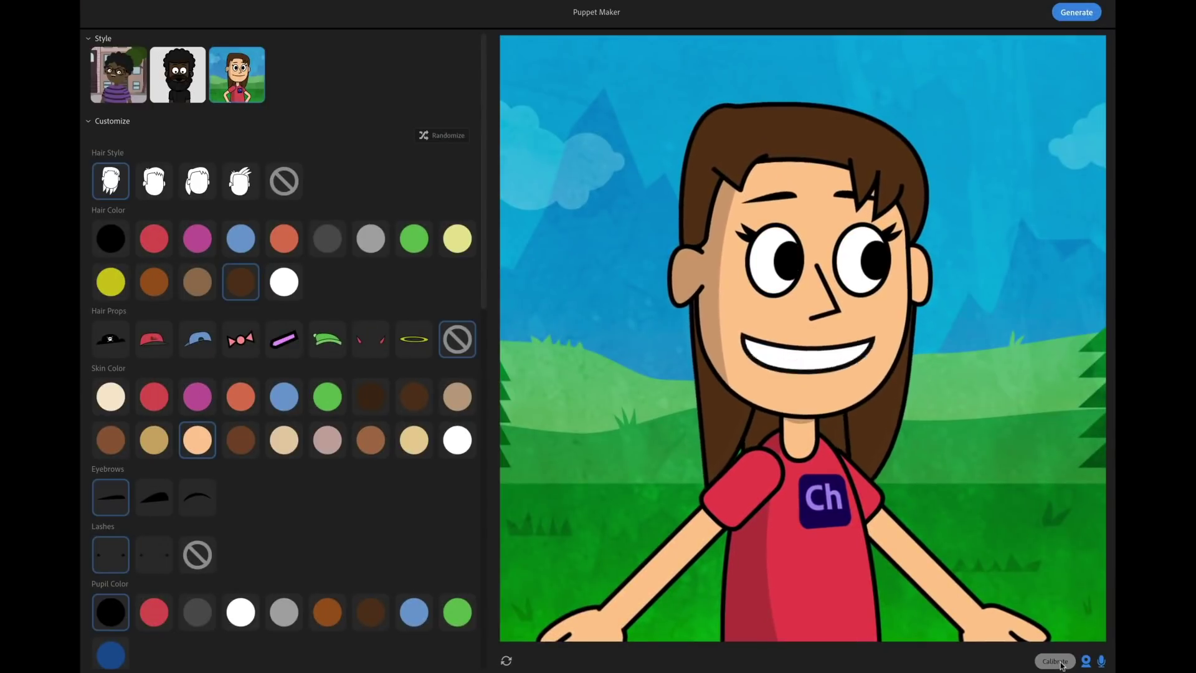
click(1055, 662)
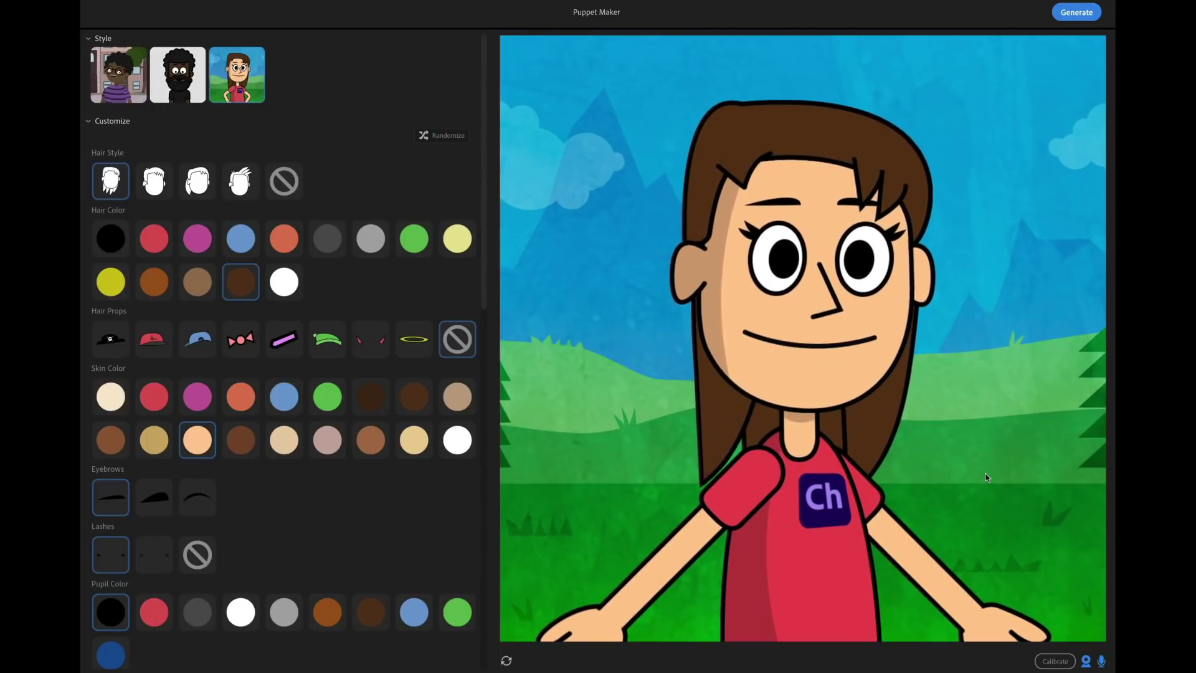
Step: Look through the Customize and Play options of the cartoon style, collapsing and re-expanding the Customize section
scroll(368, 155, down, 8)
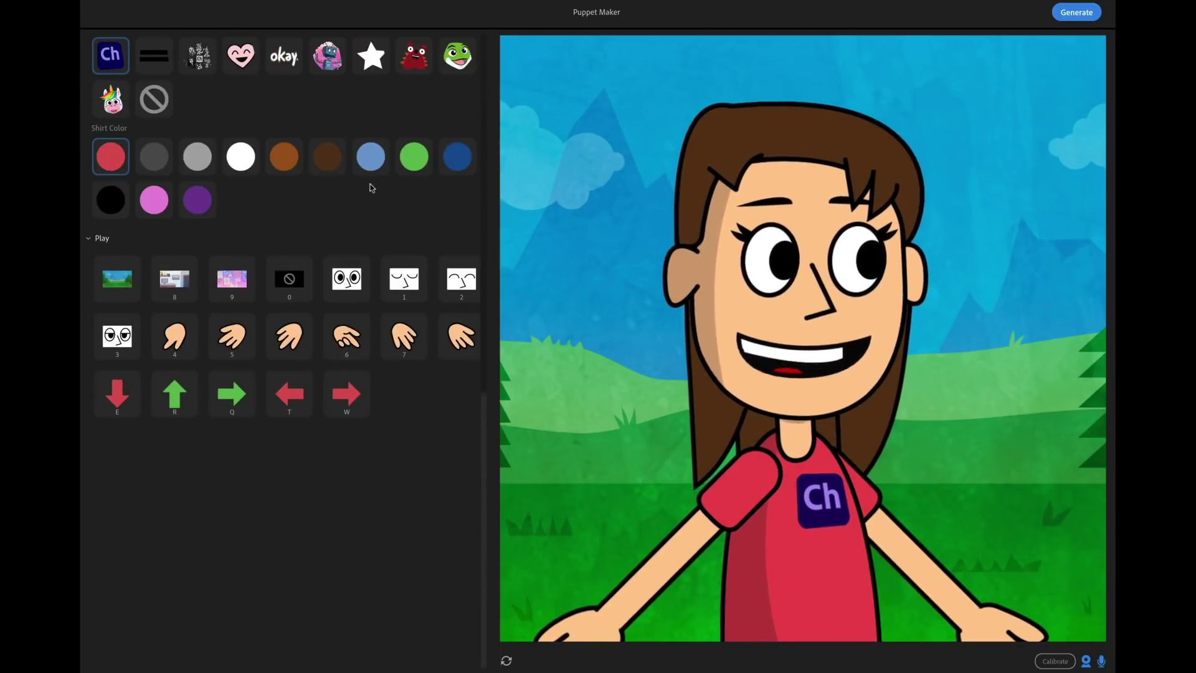
scroll(373, 187, up, 8)
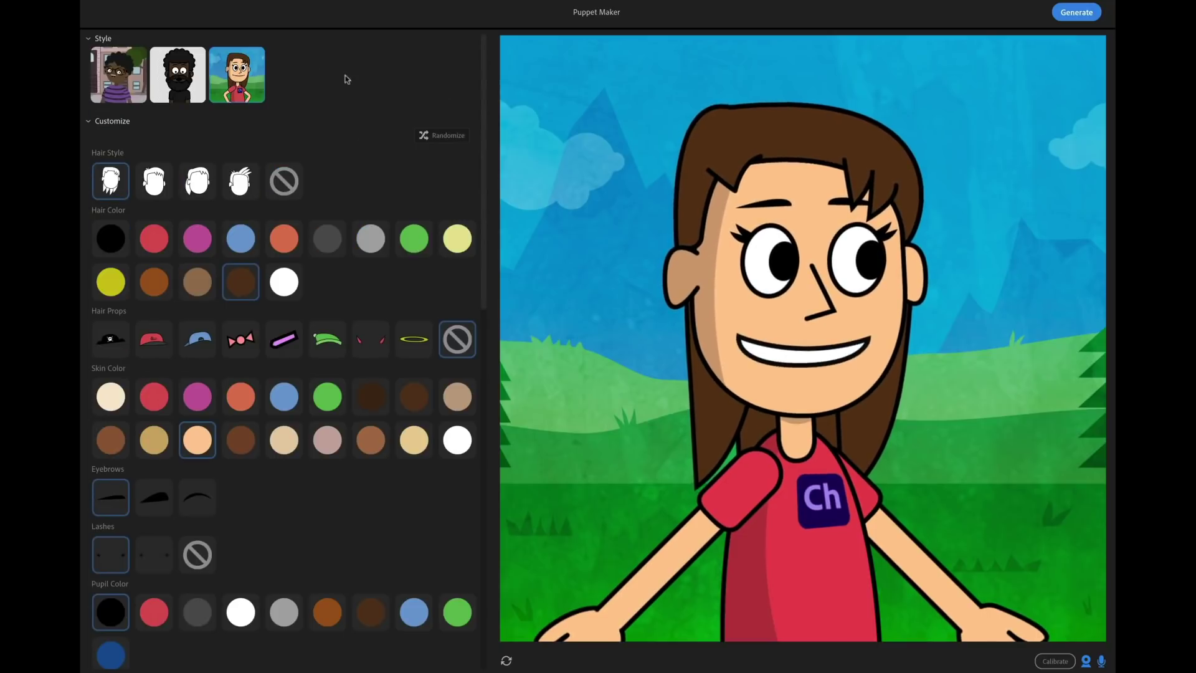
scroll(307, 198, down, 10)
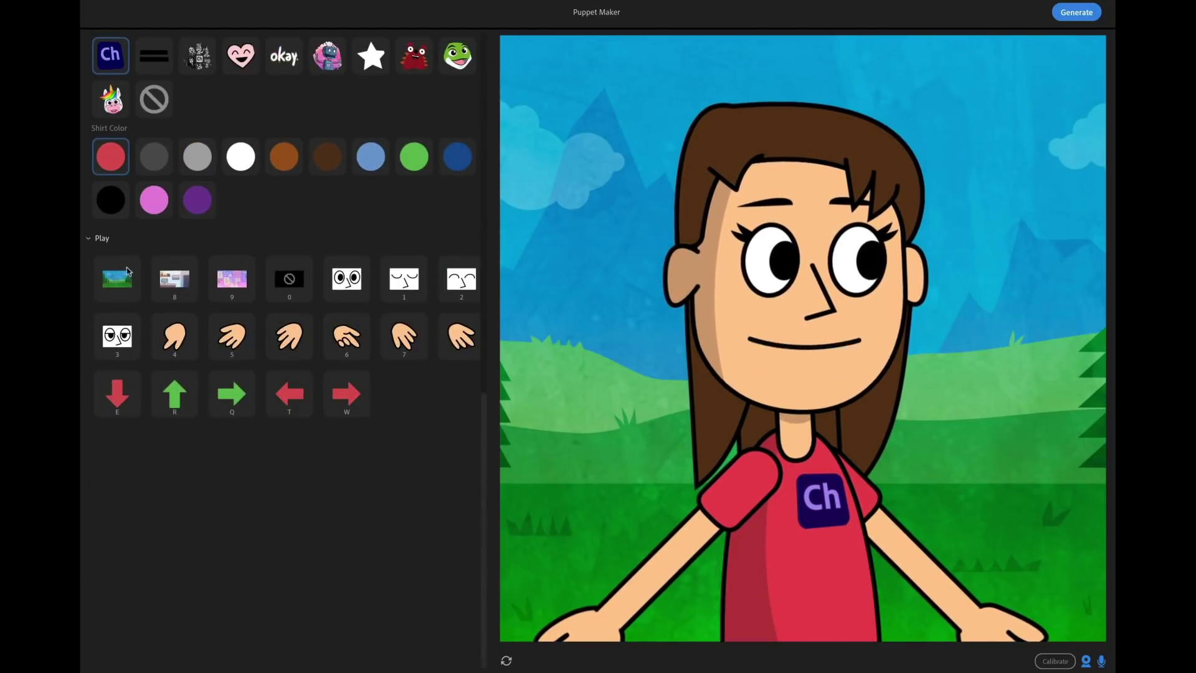
scroll(338, 248, up, 10)
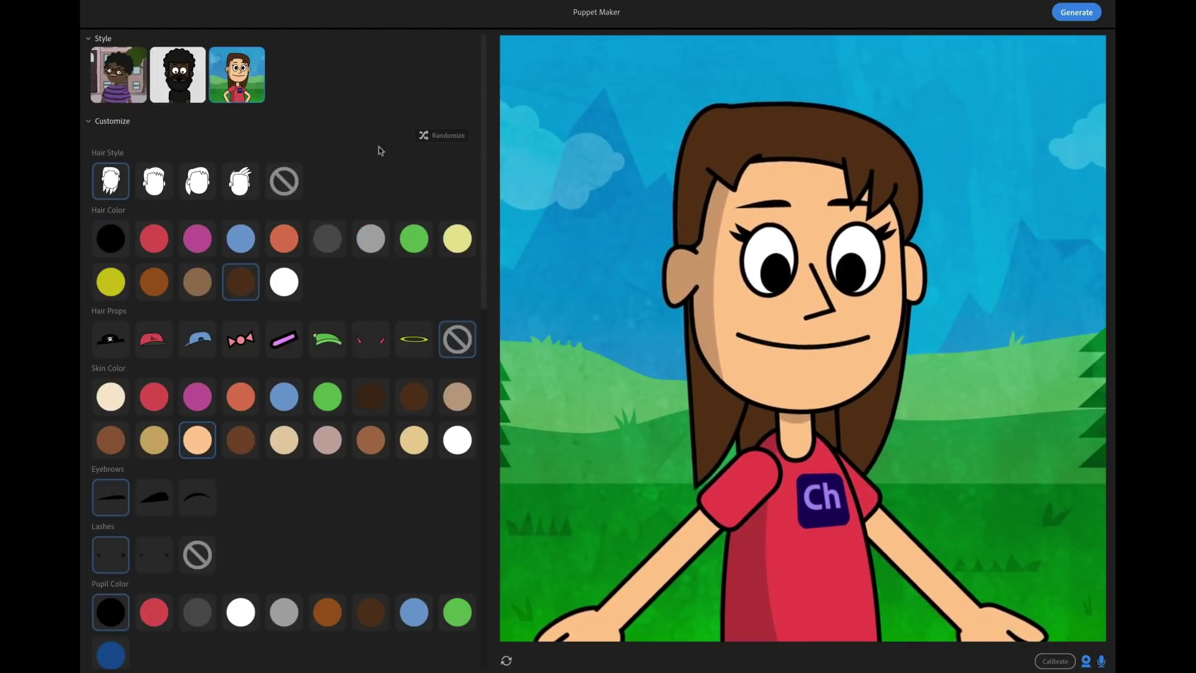
click(89, 122)
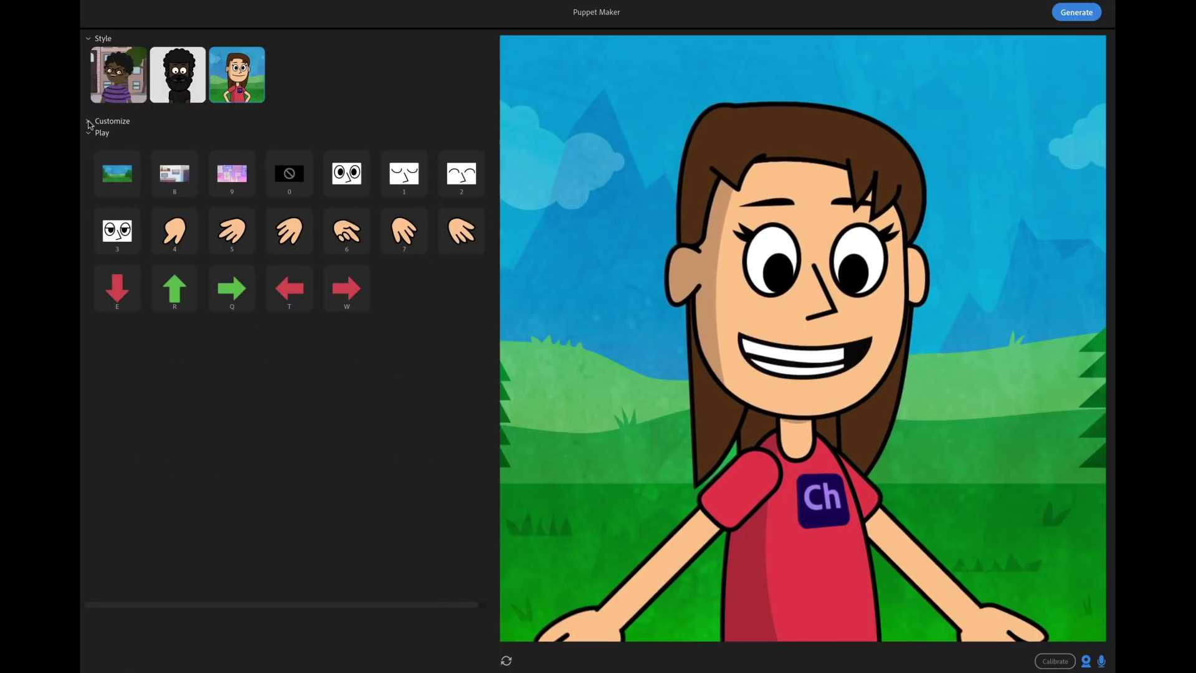
click(90, 122)
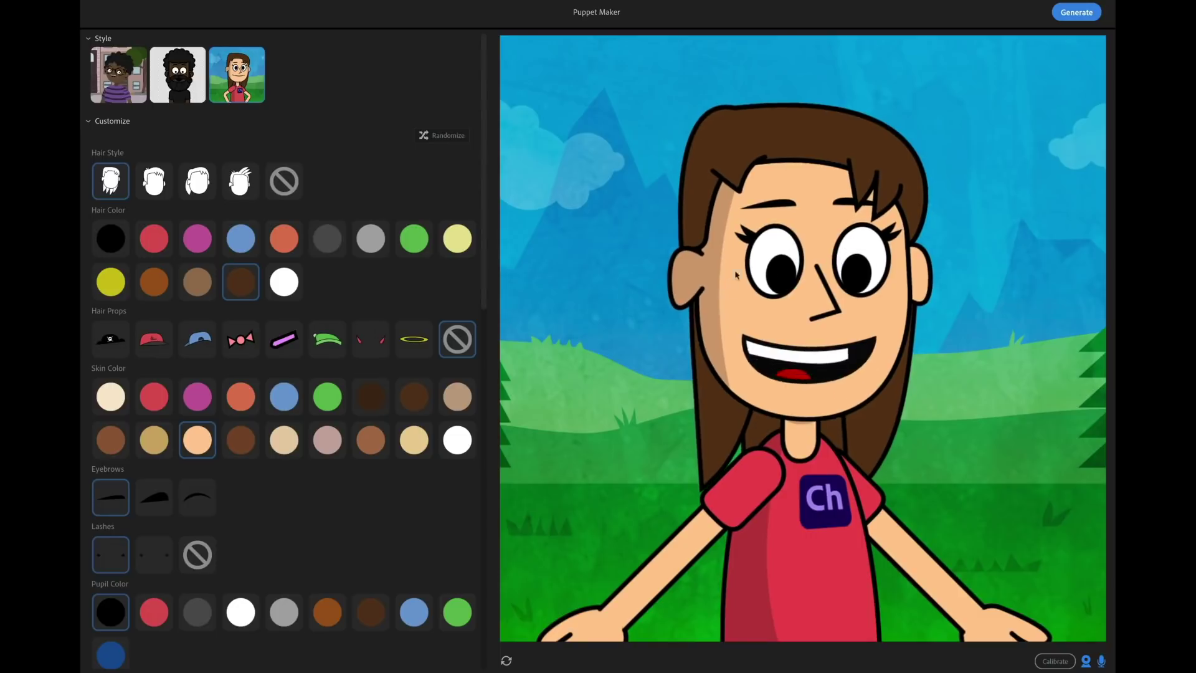
Step: Preview the striped-shirt street character style, browse its options, and try the black bearded character style
click(125, 87)
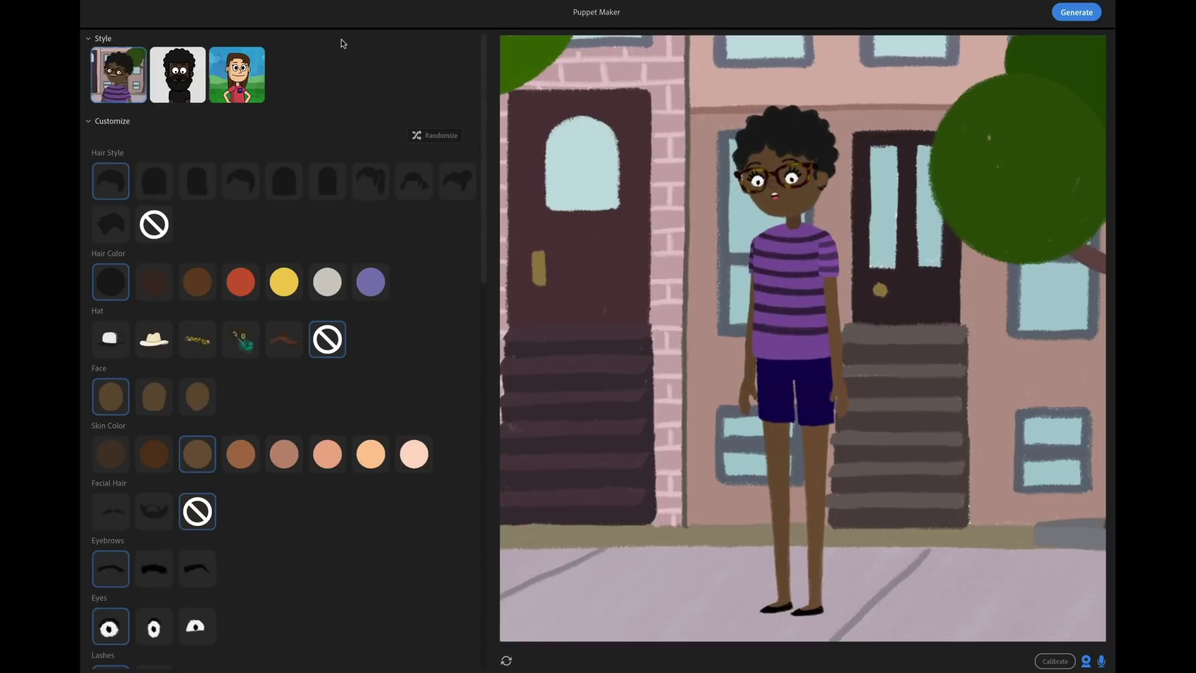
scroll(402, 258, down, 15)
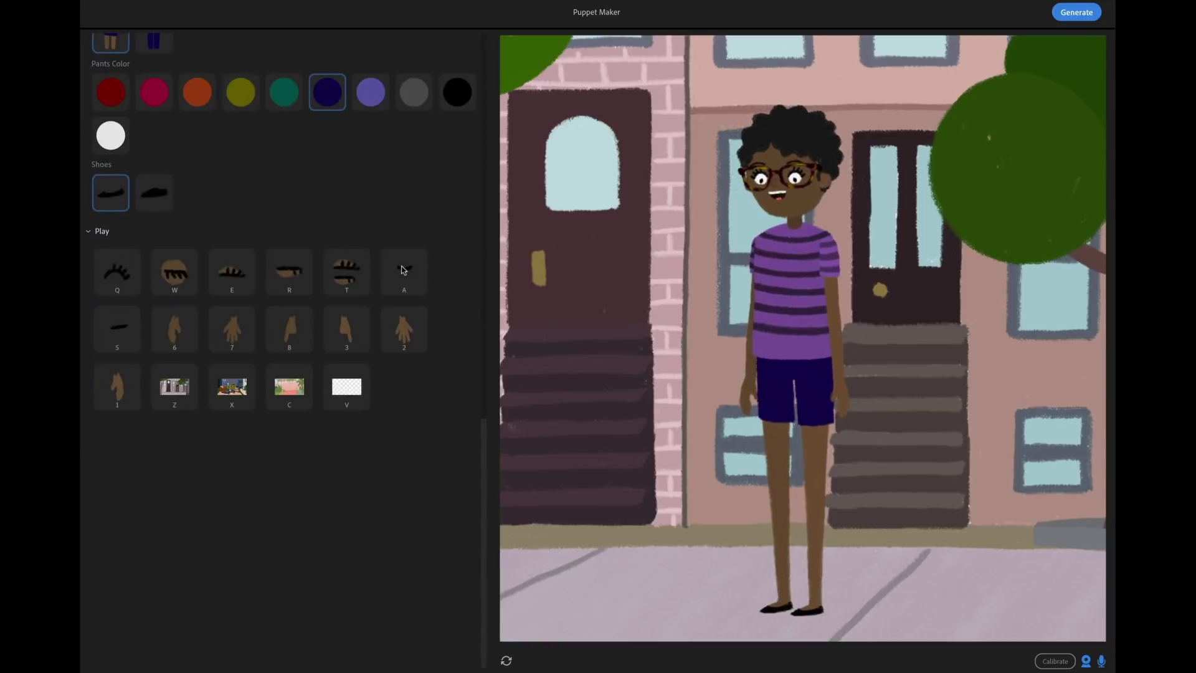
scroll(402, 270, up, 15)
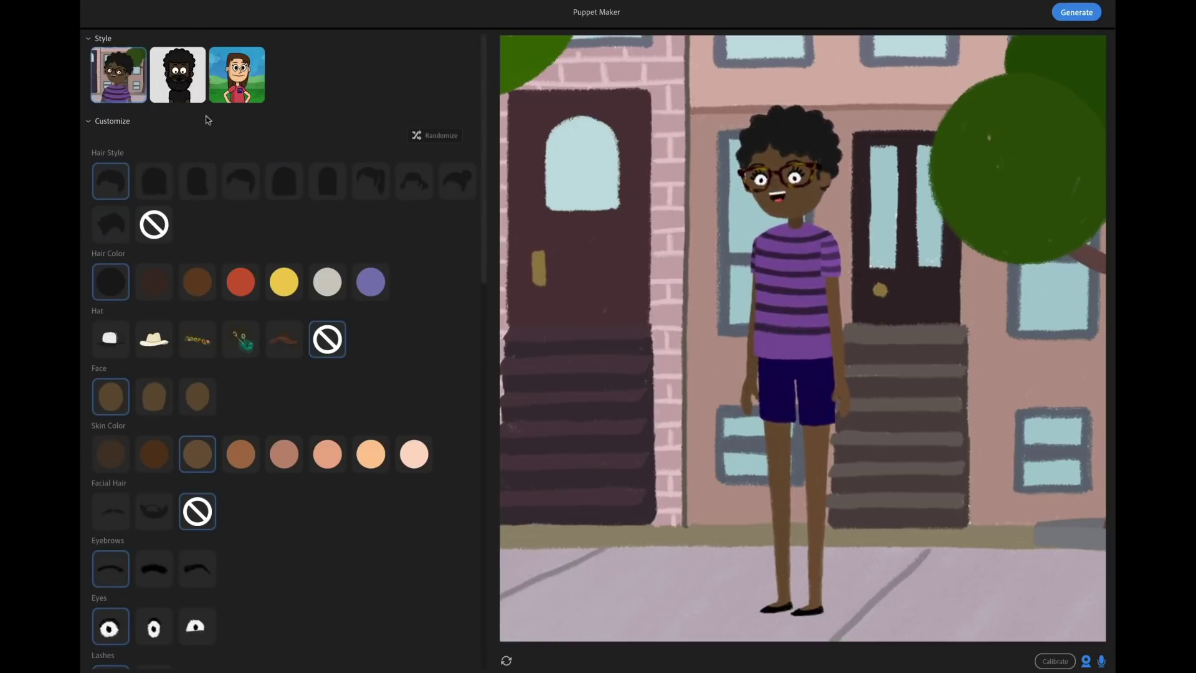
click(187, 97)
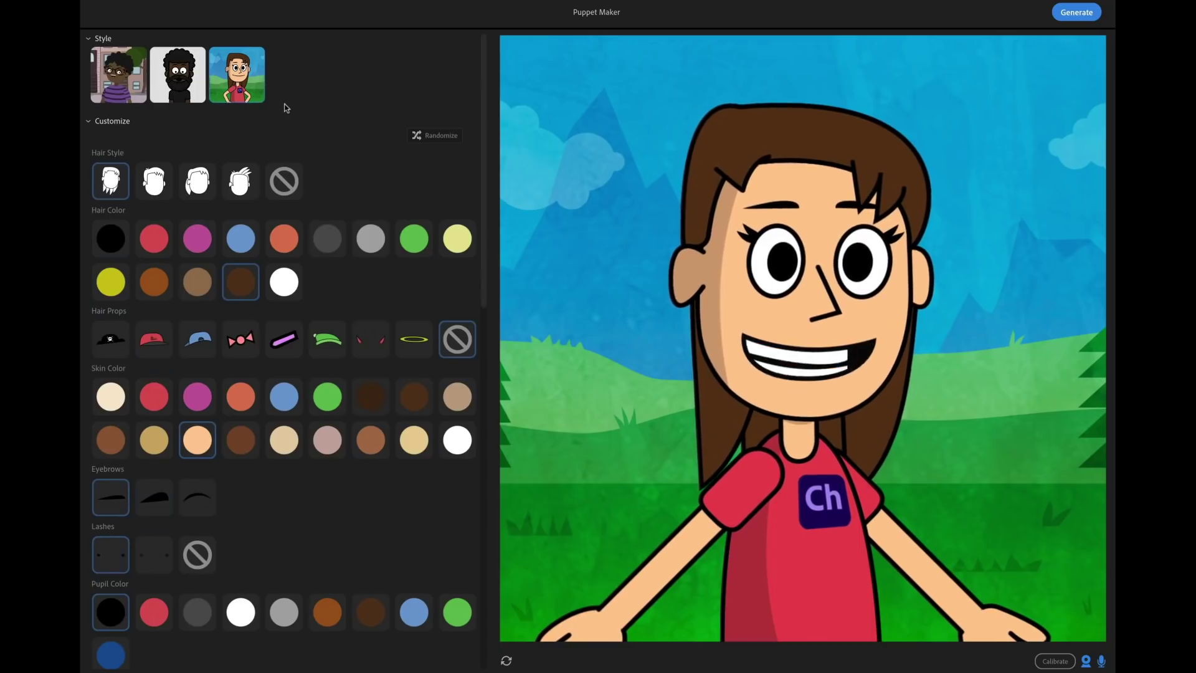
Step: Try the short, spiky and bald hair options on the cartoon puppet and settle on the ponytail hair style
scroll(350, 89, down, 1)
scroll(350, 85, down, 1)
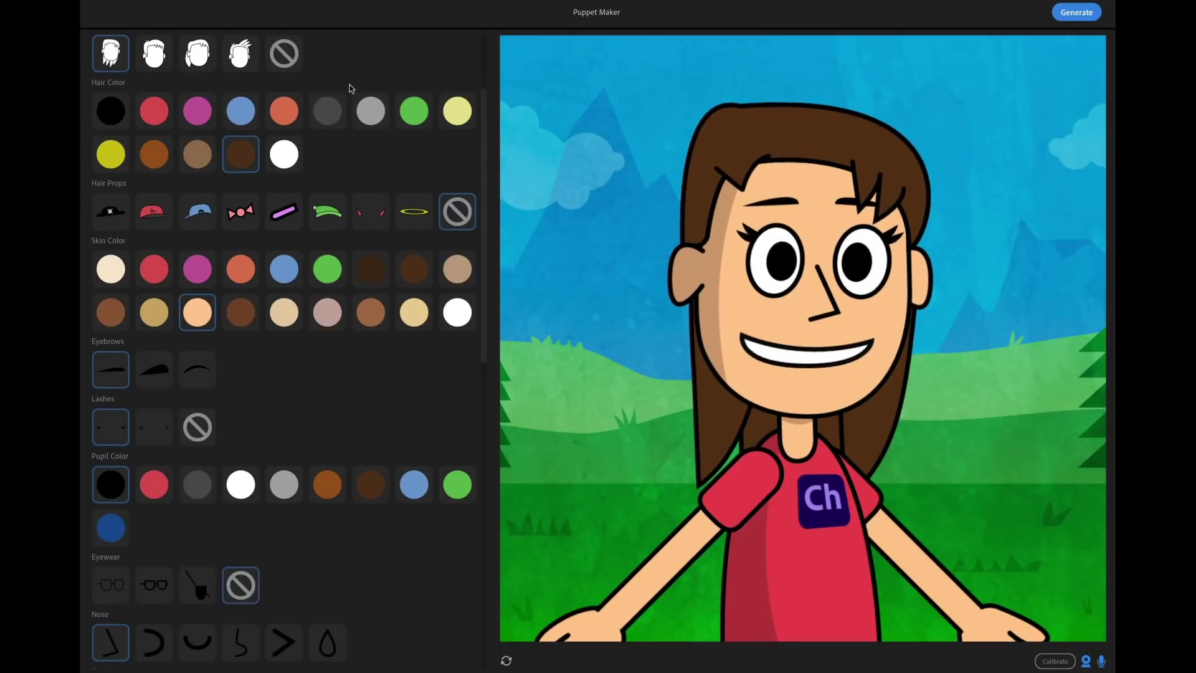
scroll(348, 88, up, 2)
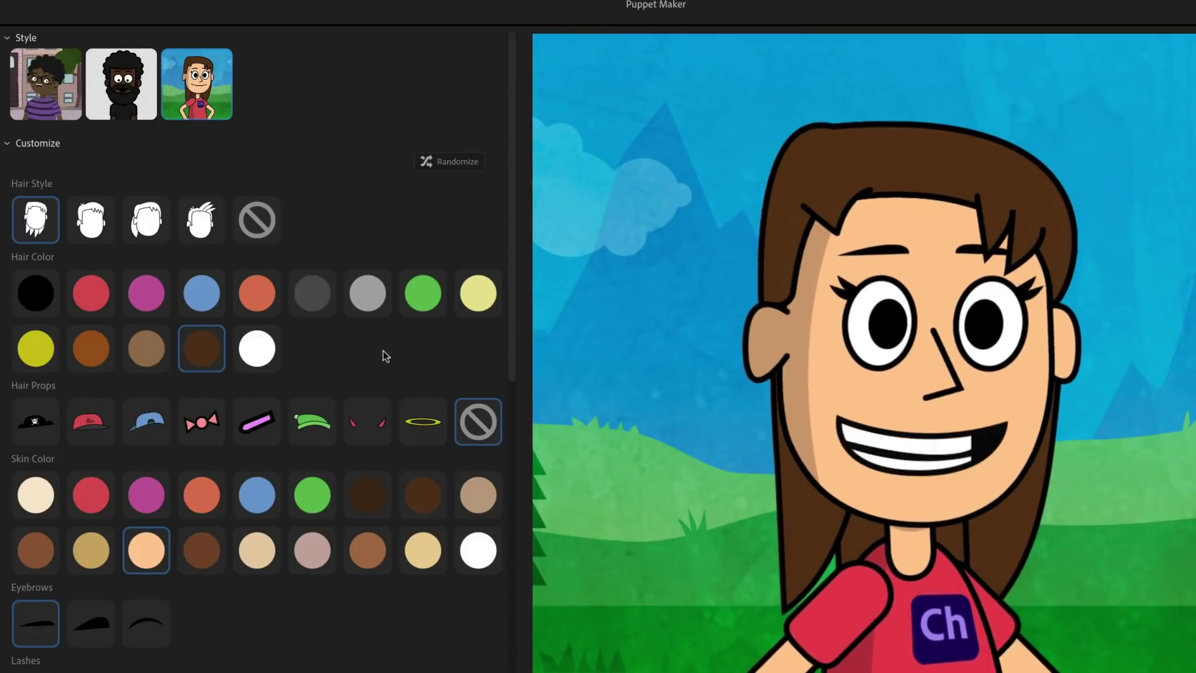
scroll(318, 430, down, 3)
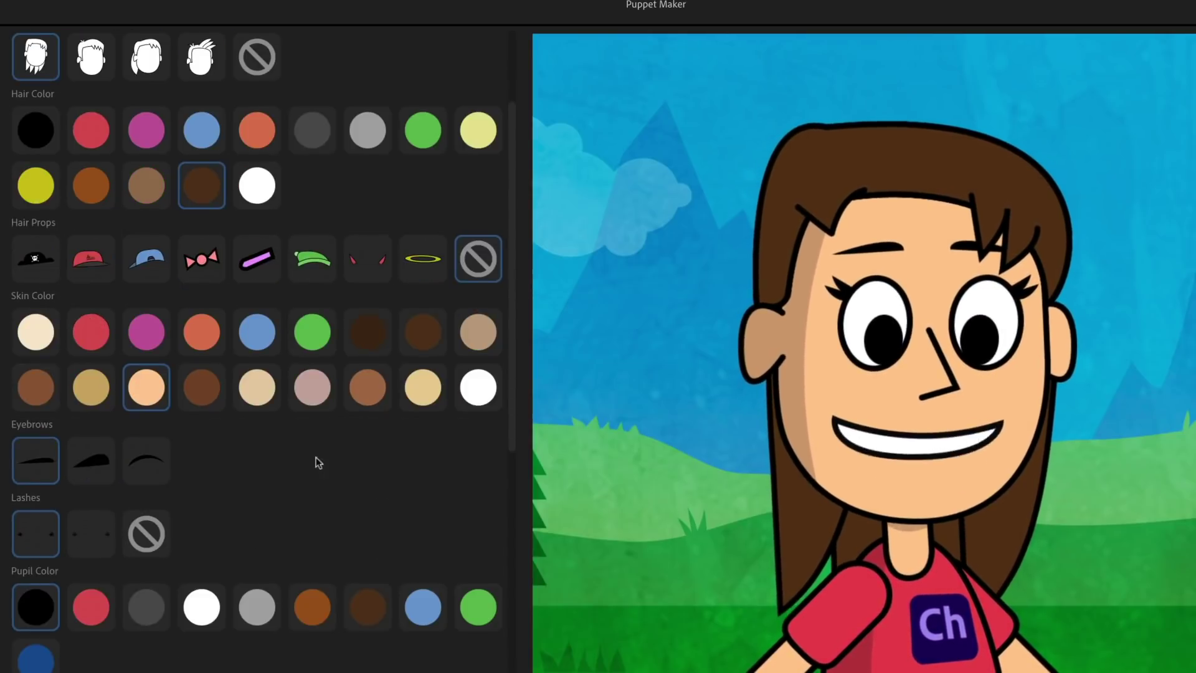
scroll(339, 566, up, 3)
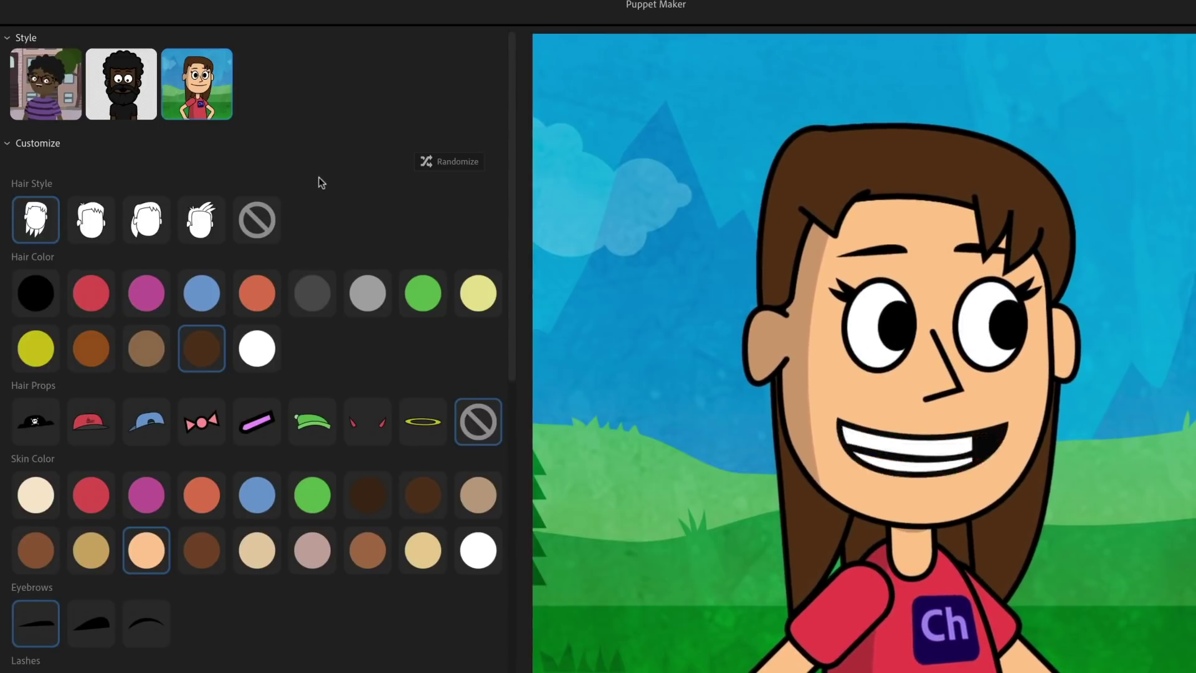
click(99, 220)
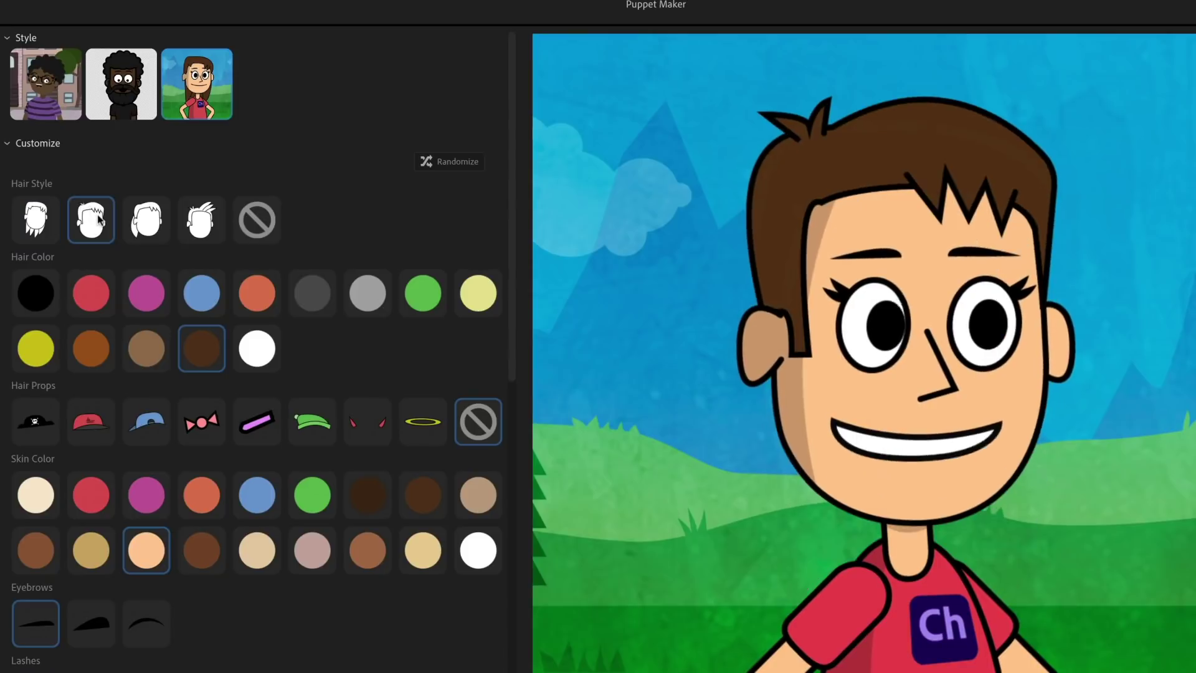
click(143, 223)
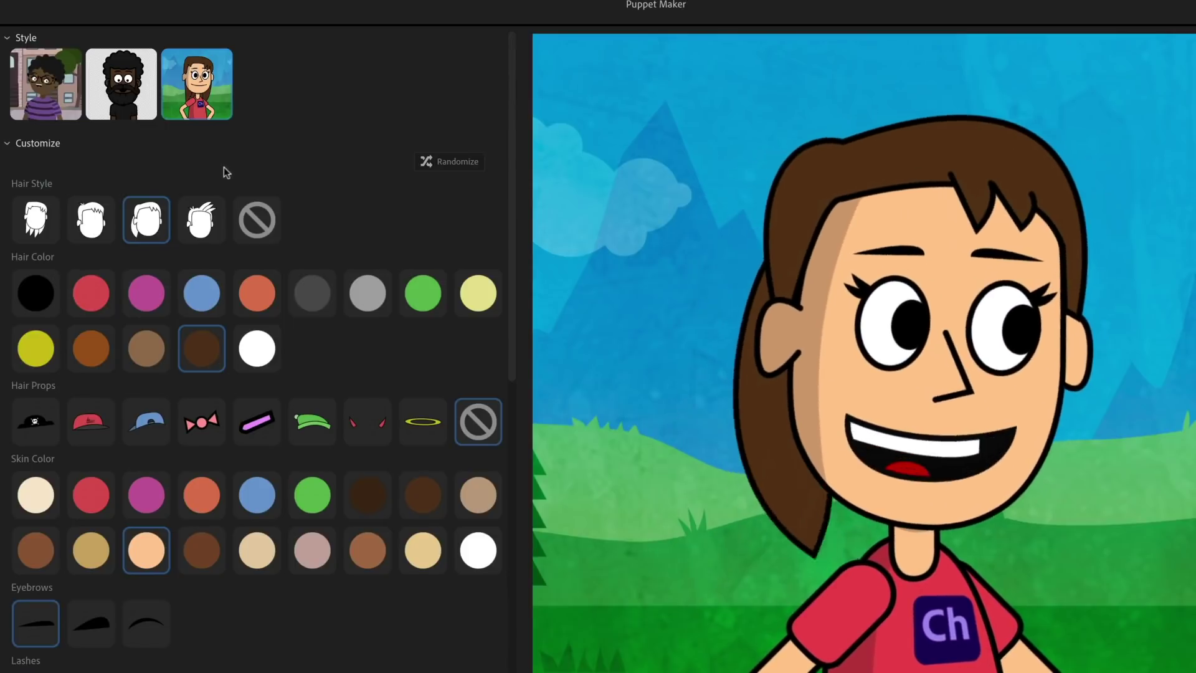
click(212, 224)
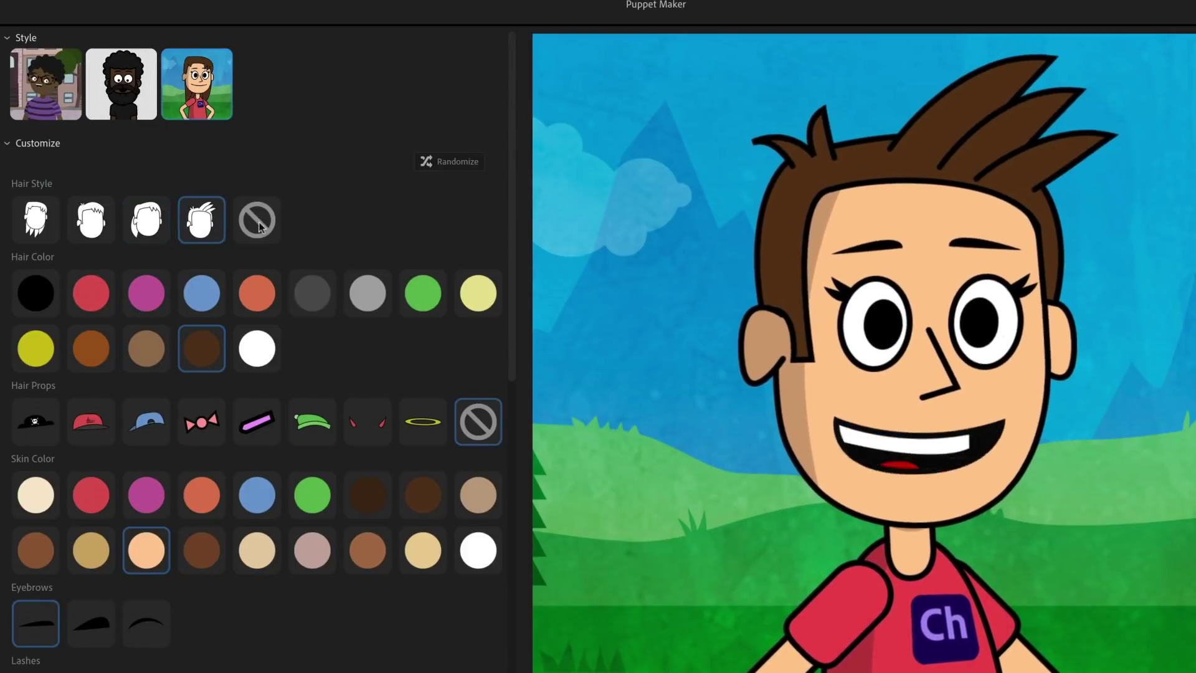
click(274, 221)
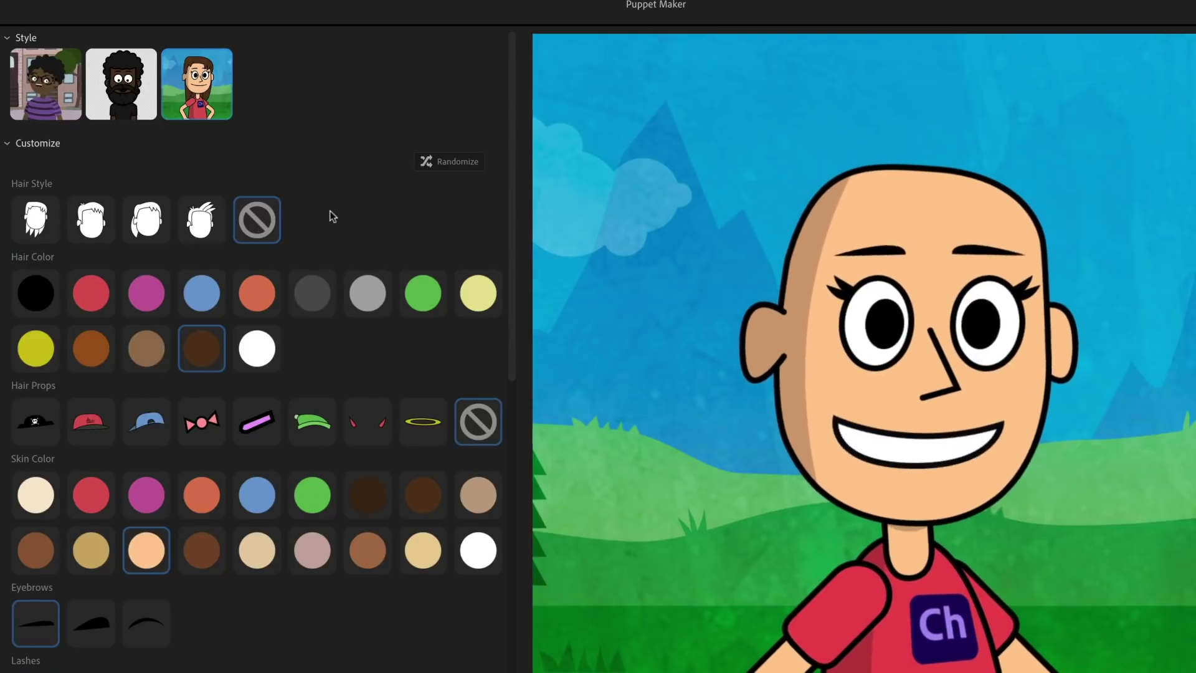
click(151, 223)
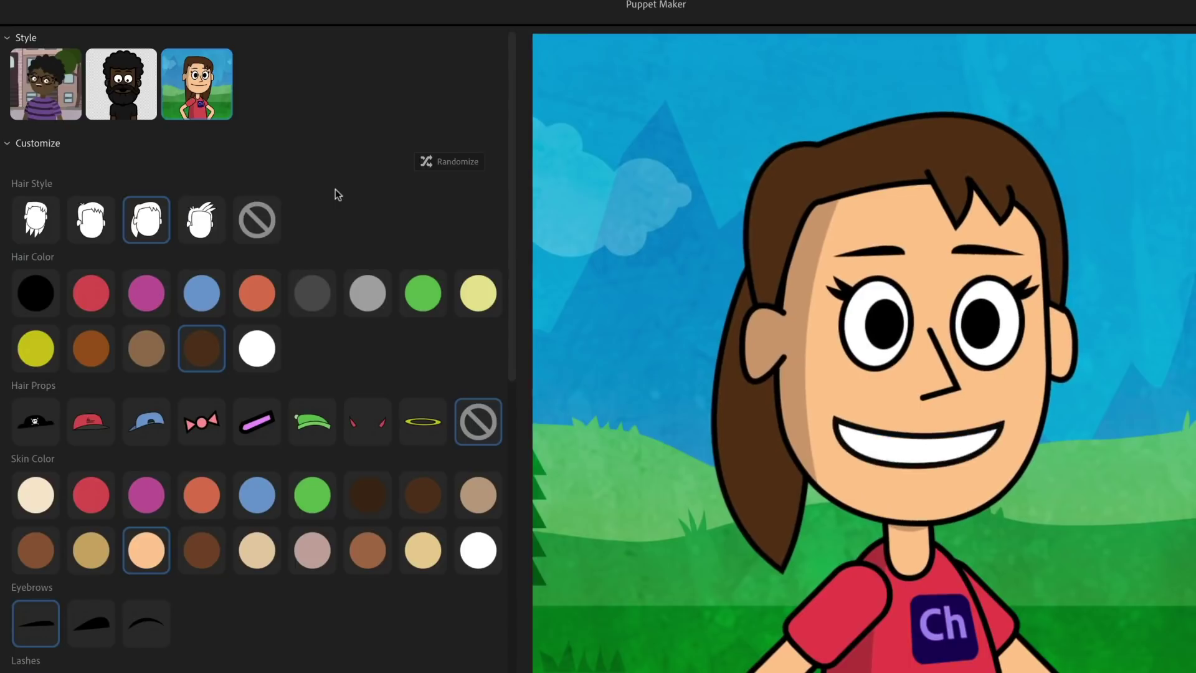
Step: Color the puppet's hair red and, after trying the pirate hat, clip and blue cap, put on the red cap
scroll(335, 193, down, 1)
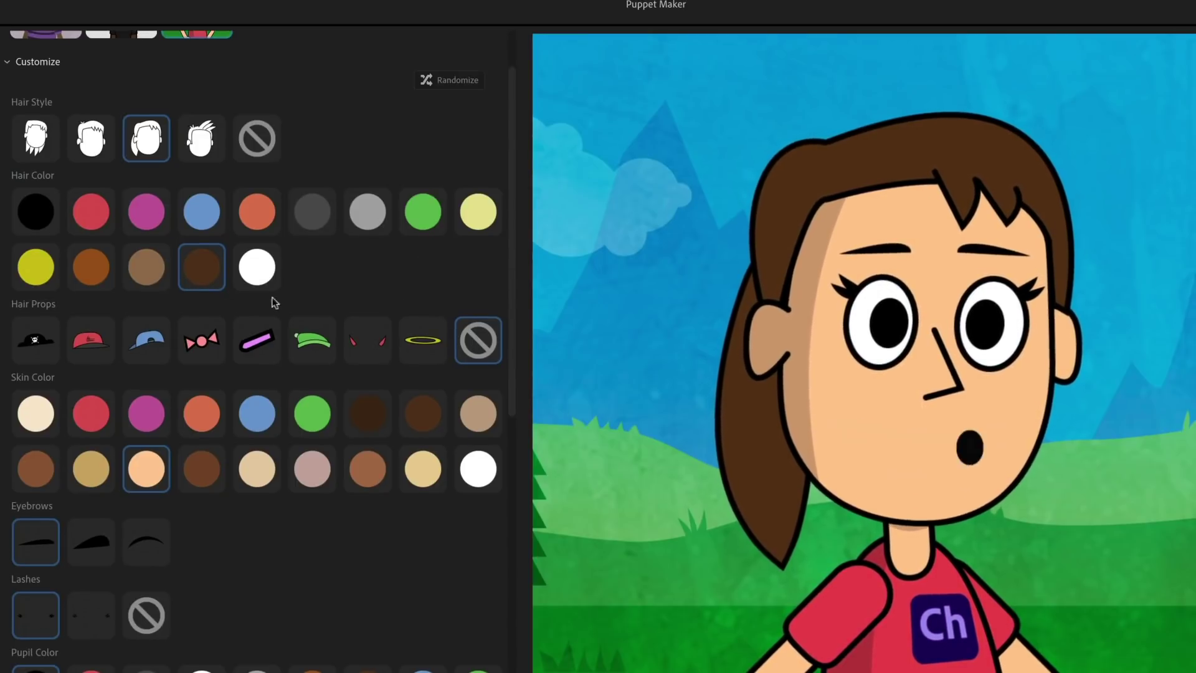
click(91, 212)
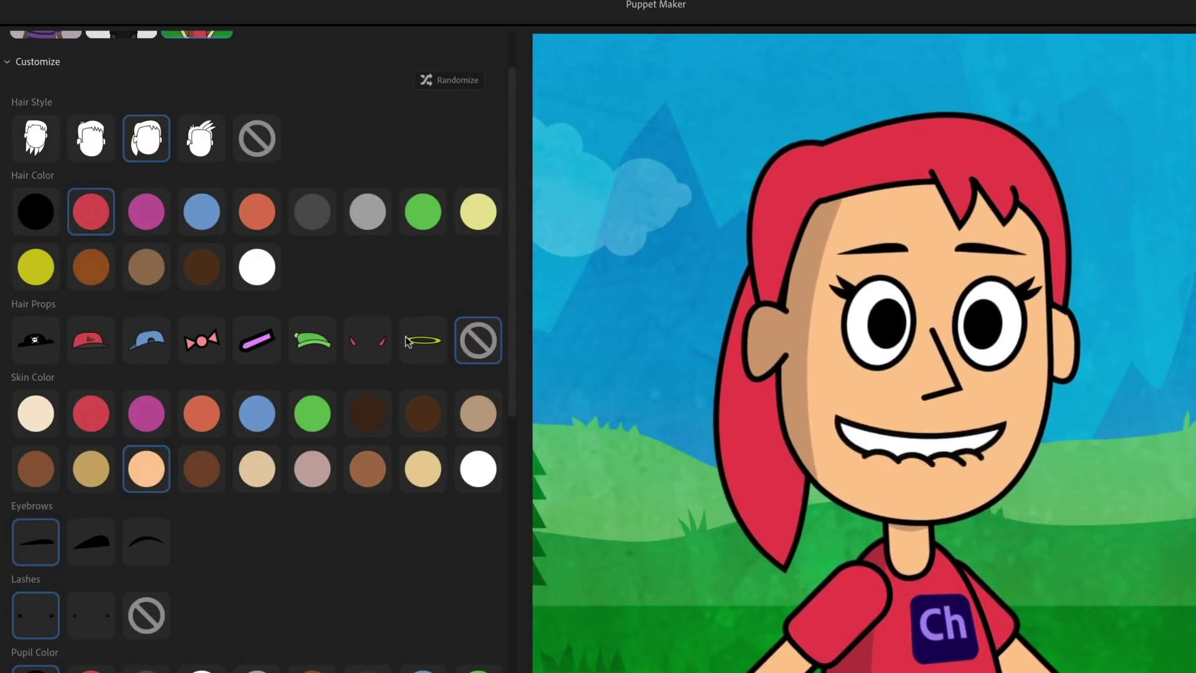
click(35, 341)
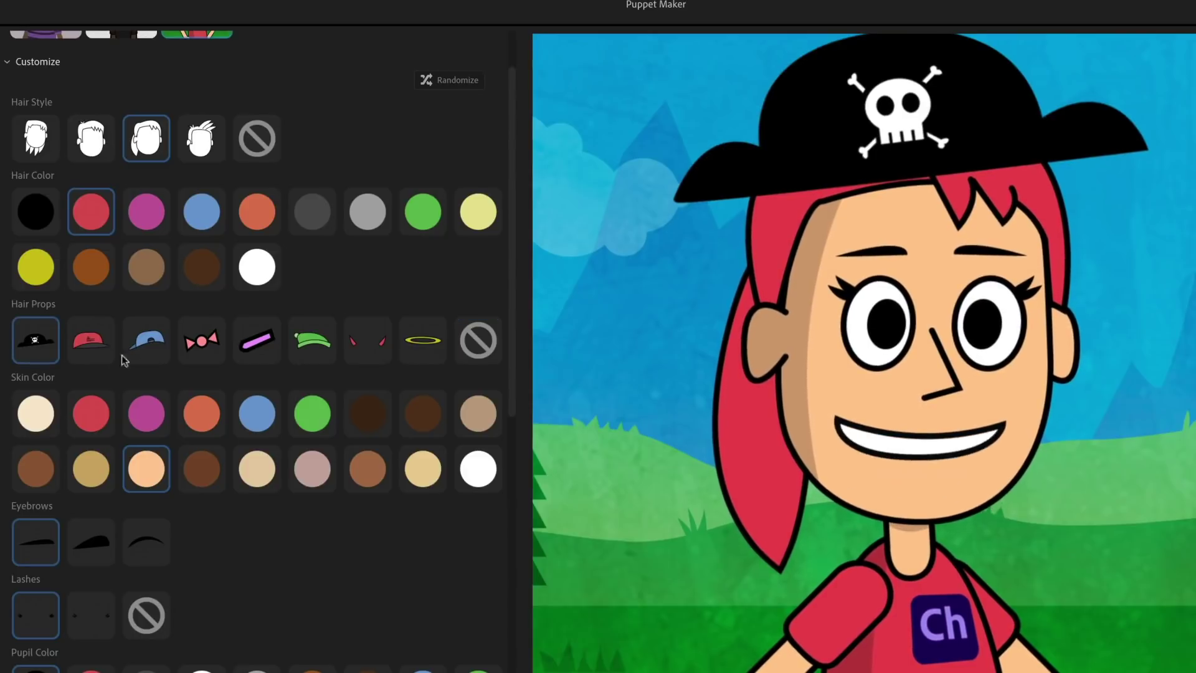
click(253, 345)
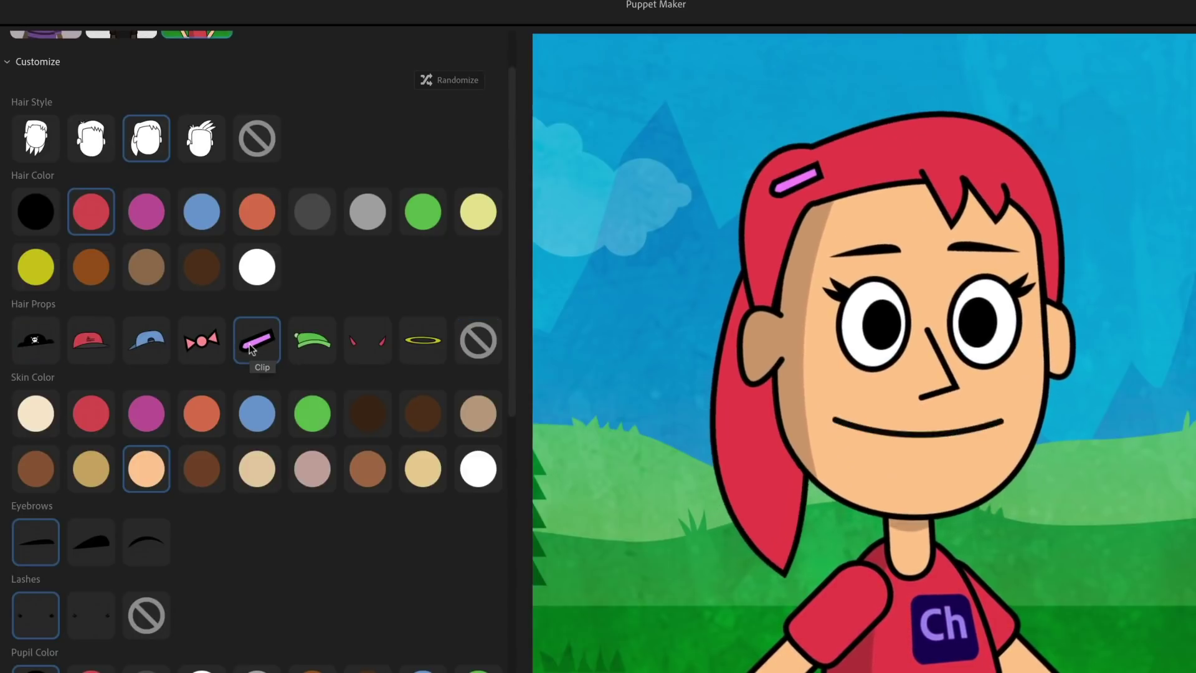
click(147, 346)
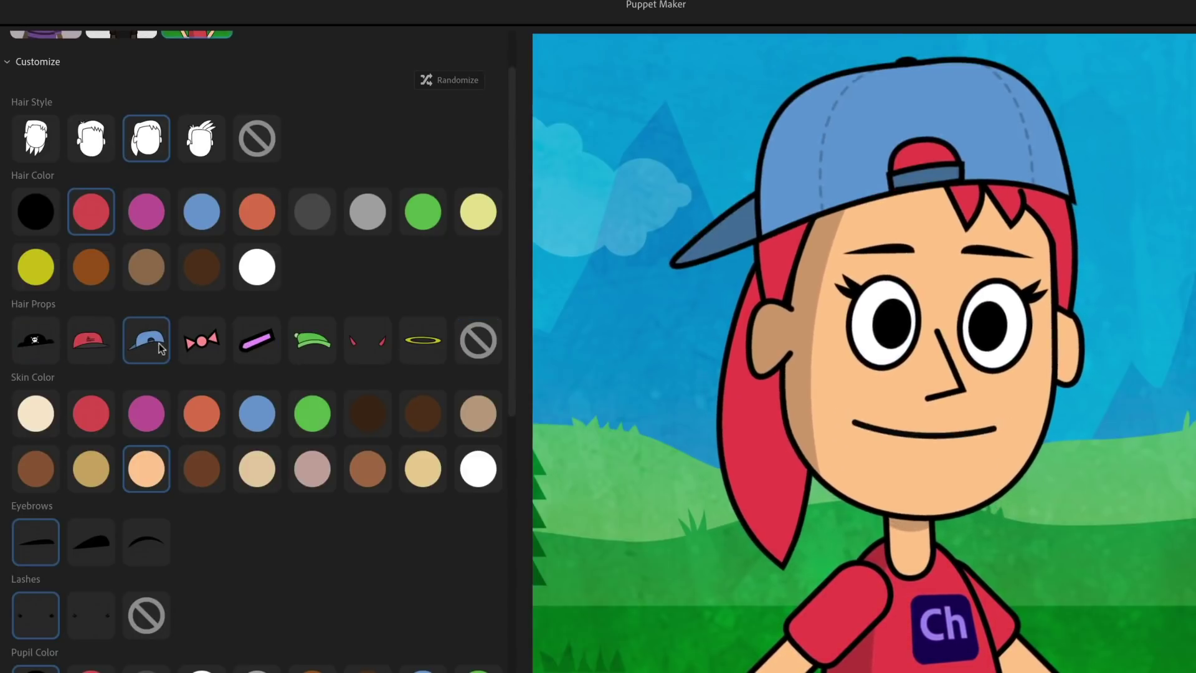
click(92, 354)
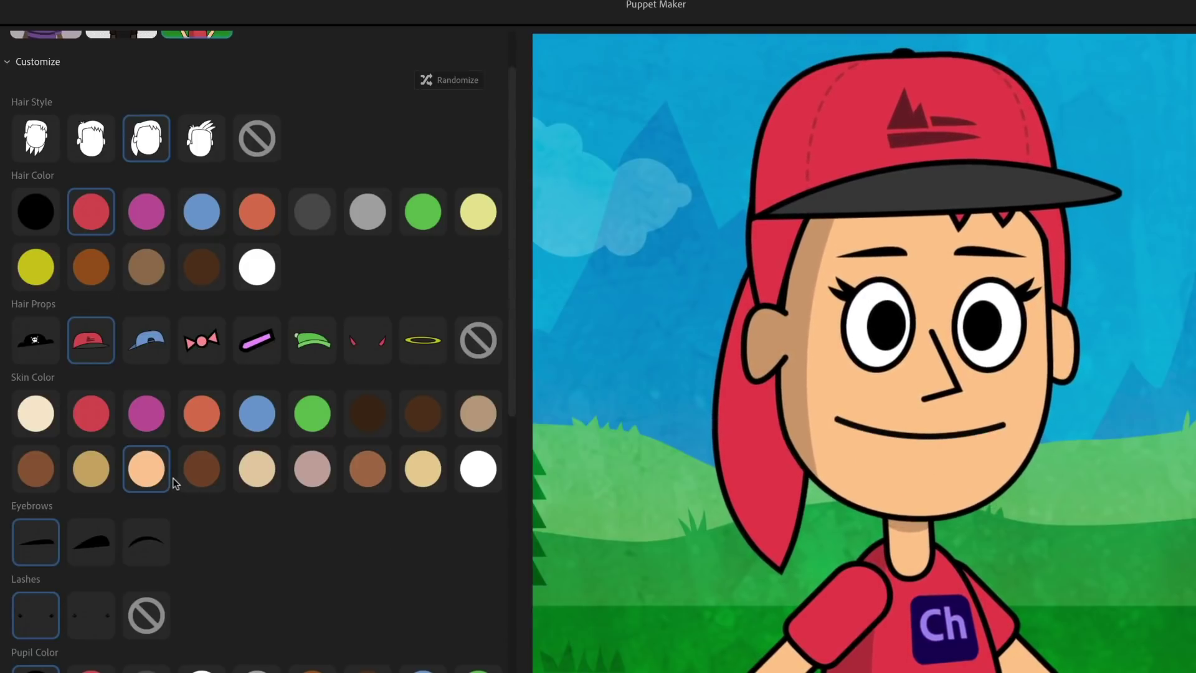
Step: Give the puppet a medium brown skin color and thin arched eyebrows, trying the thick eyebrows first
click(375, 478)
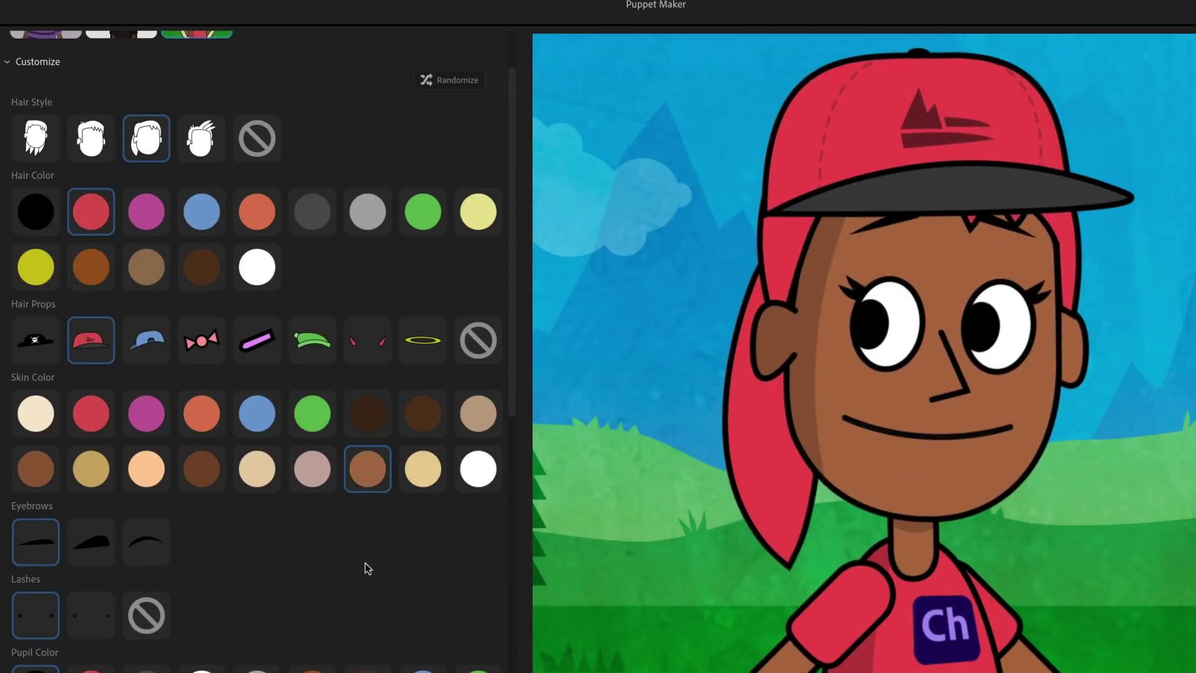
click(99, 556)
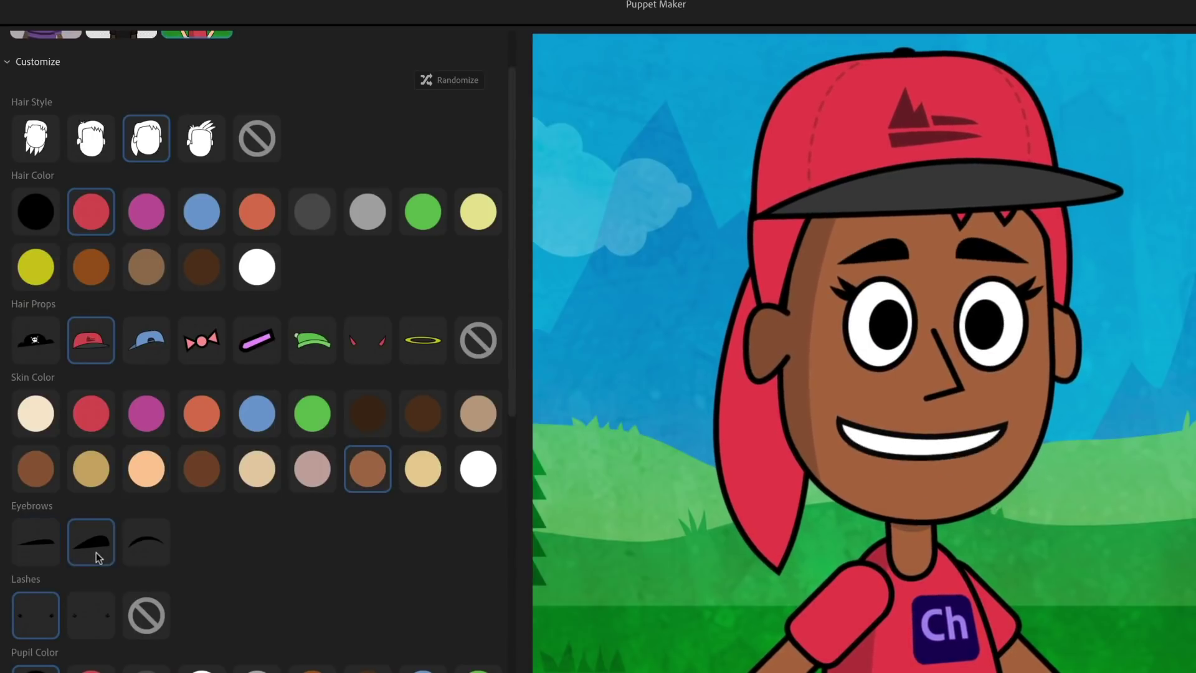
click(147, 555)
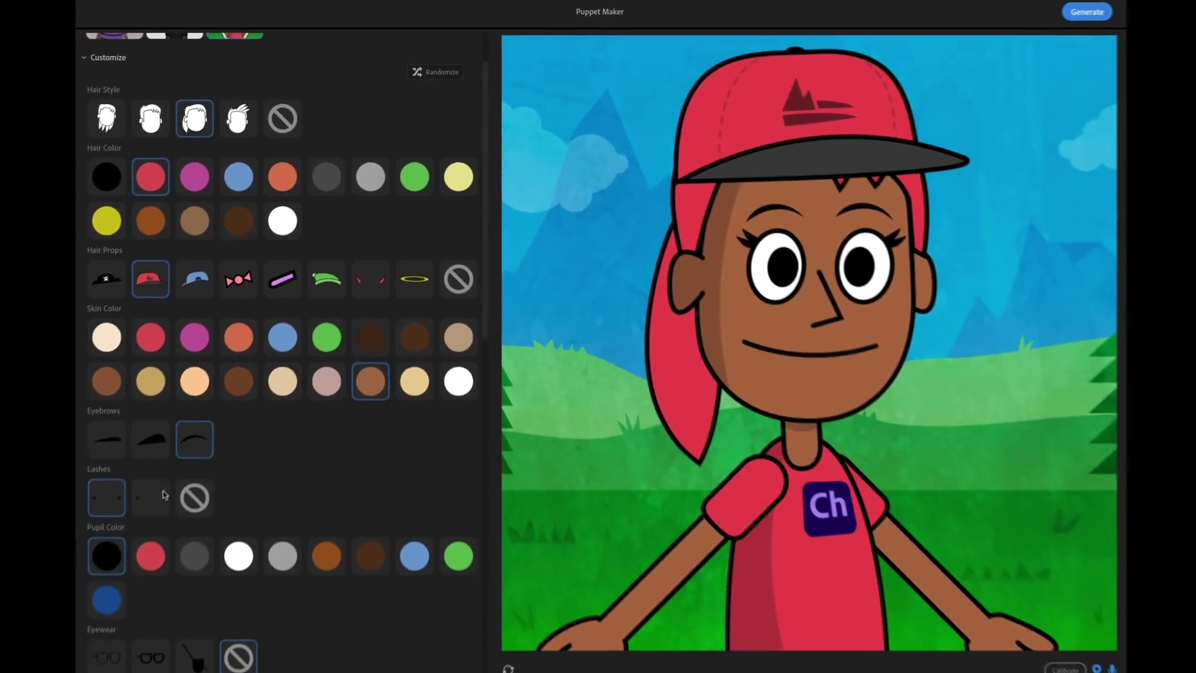
Step: Compare the eyelash options and settle on the Curved lashes
click(91, 615)
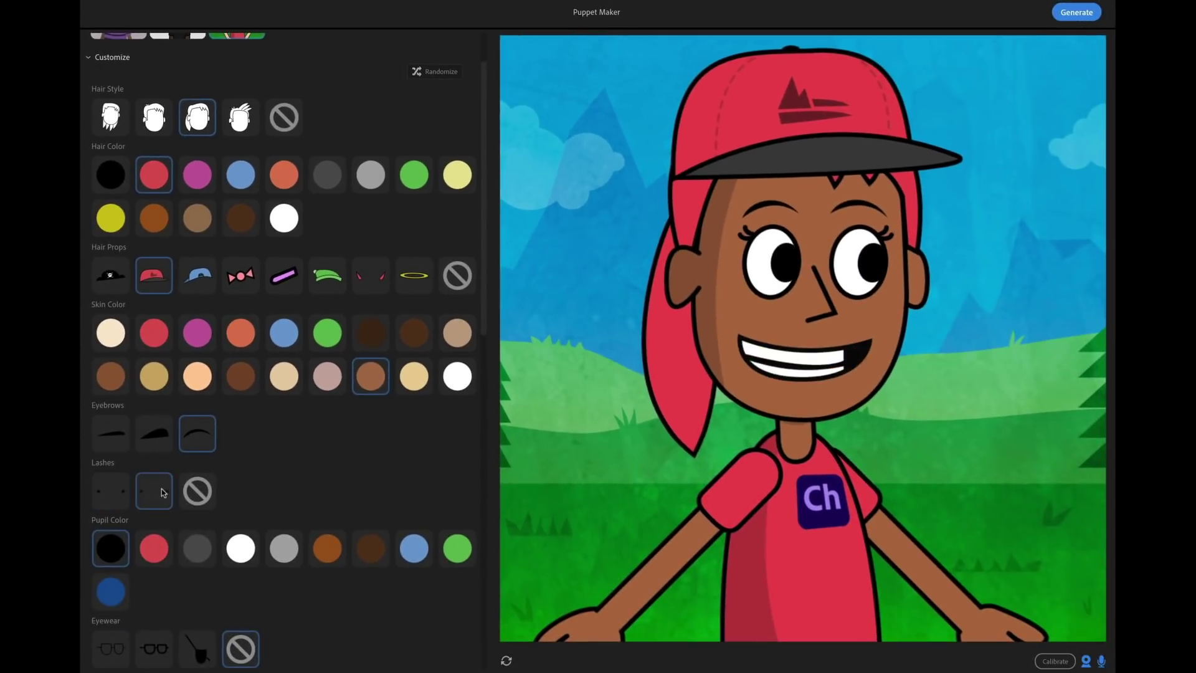
click(195, 491)
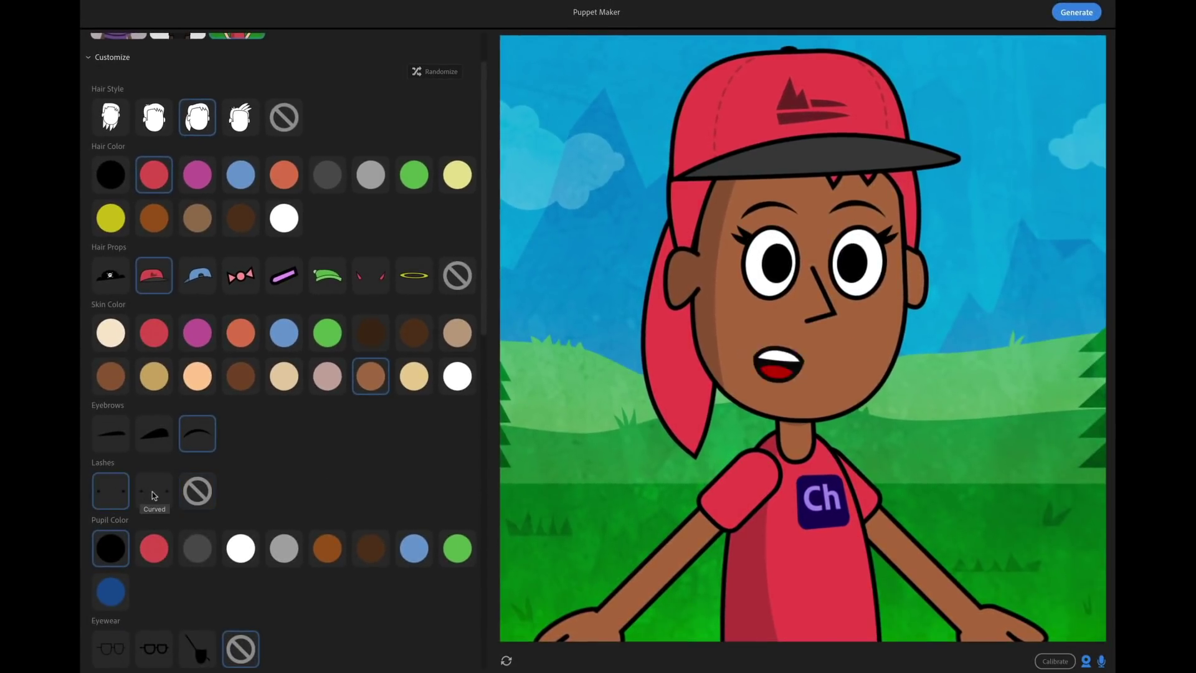
click(152, 491)
Step: Set the puppet's pupil color to dark blue
scroll(289, 469, down, 1)
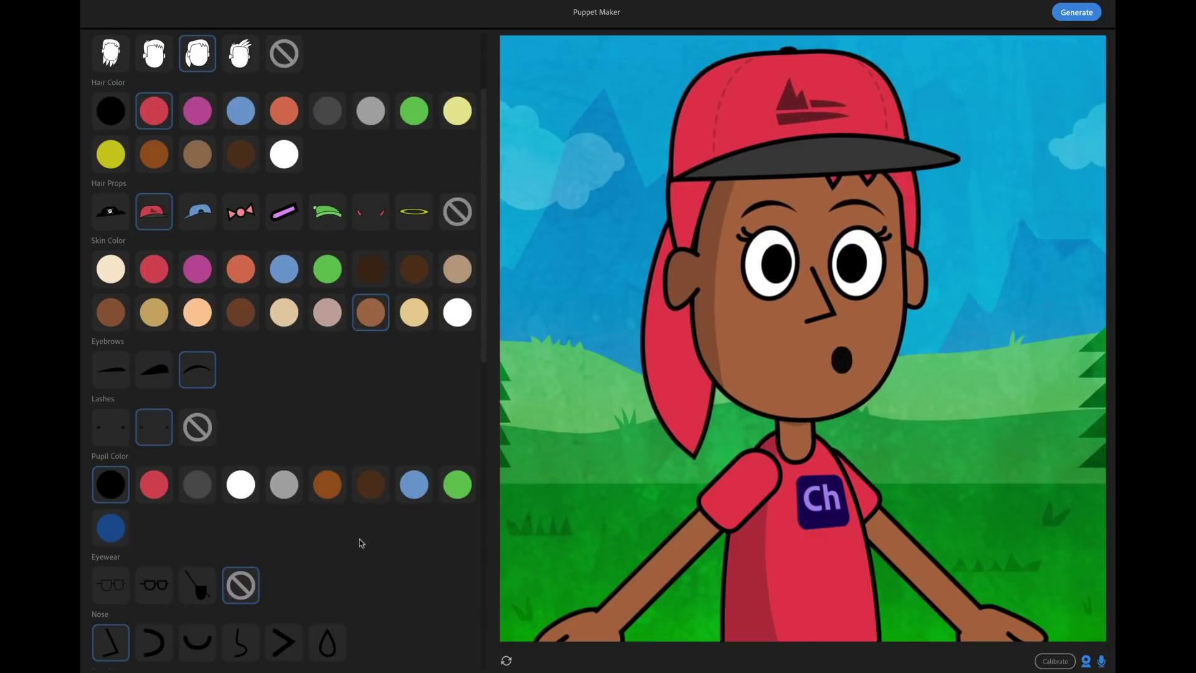
scroll(361, 541, down, 2)
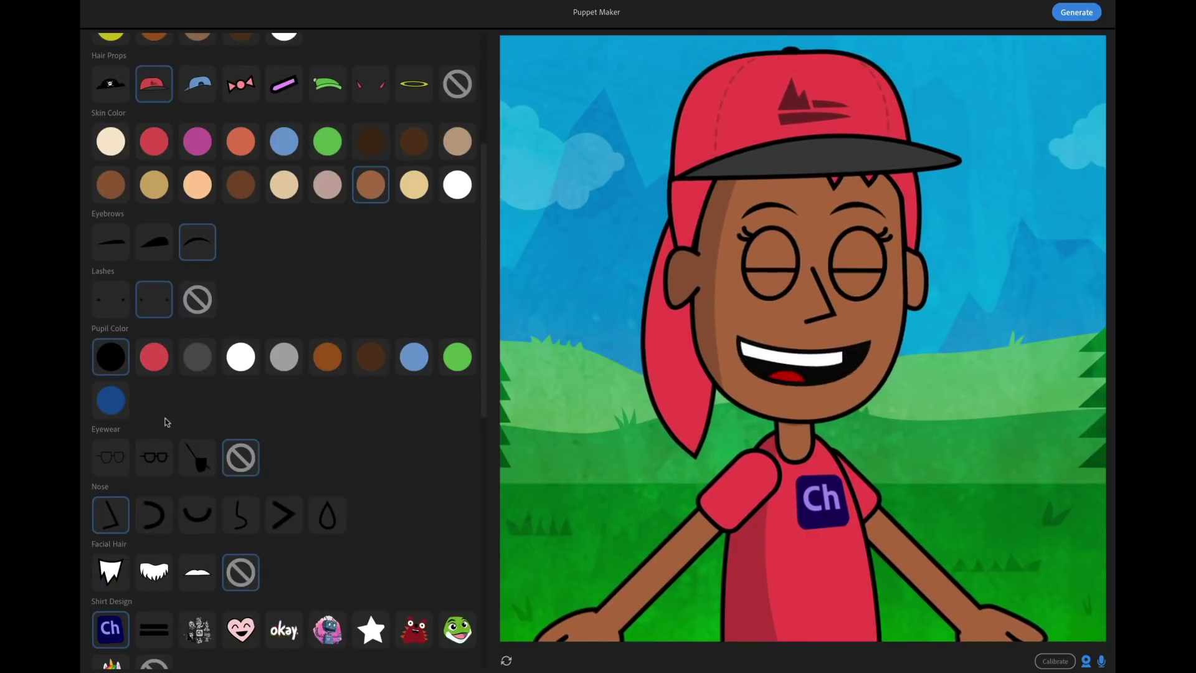
click(112, 401)
scroll(237, 429, down, 1)
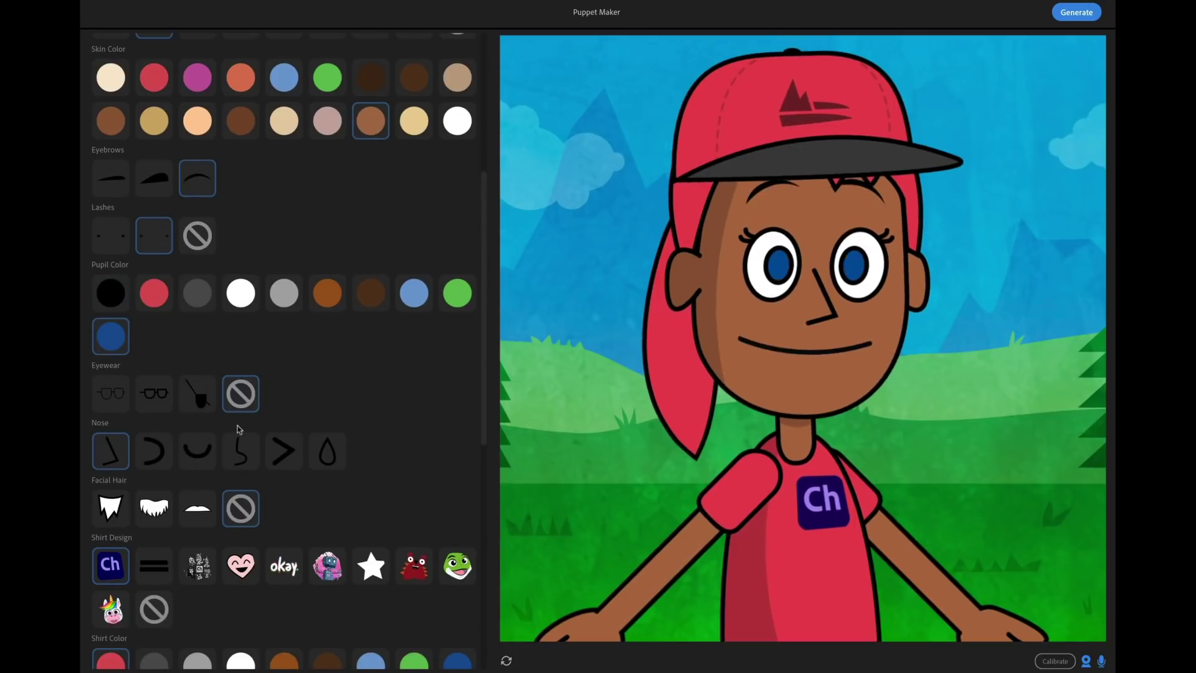
Step: Compare the thin glasses, thick glasses and eye patch on the puppet, and settle on the thick black glasses
click(163, 406)
click(126, 405)
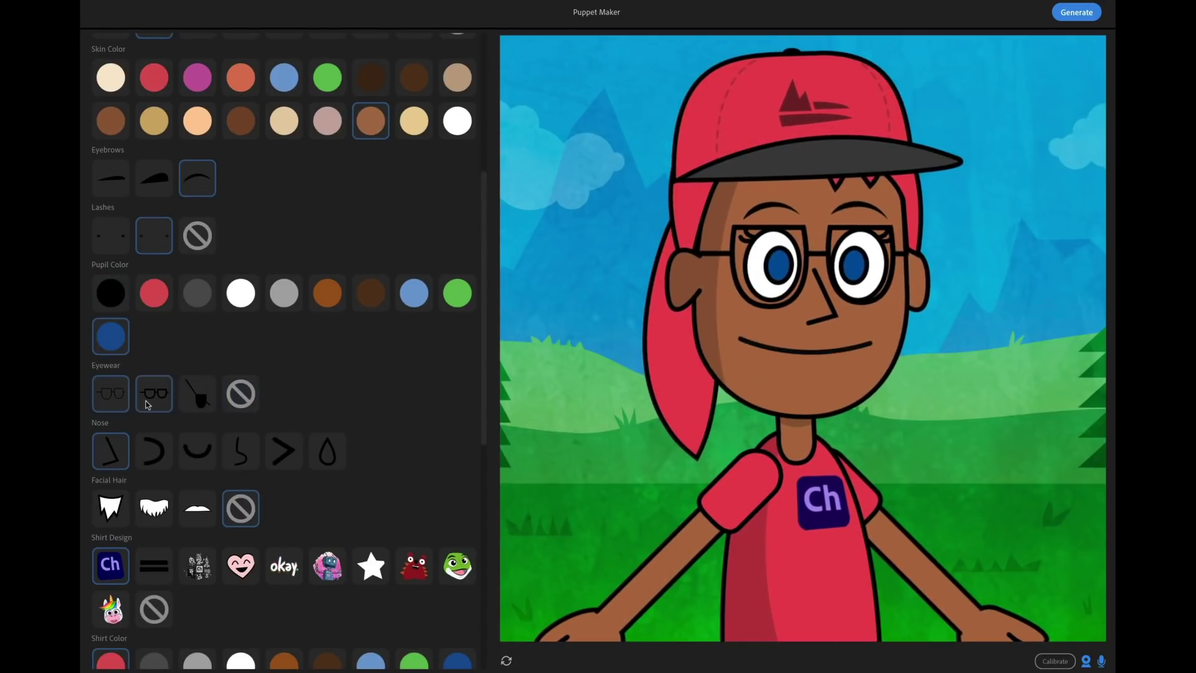
click(147, 405)
click(199, 403)
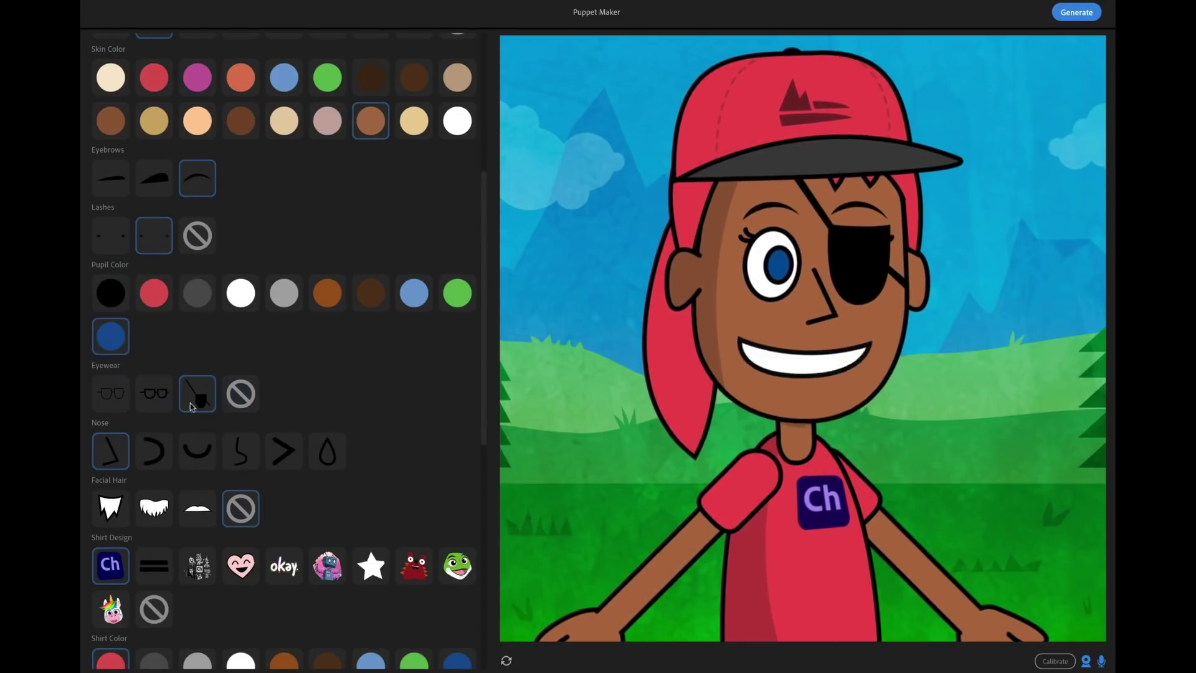
click(149, 407)
Step: Try the available nose shapes on the puppet and settle on the pointed, angle-shaped nose
scroll(333, 408, down, 1)
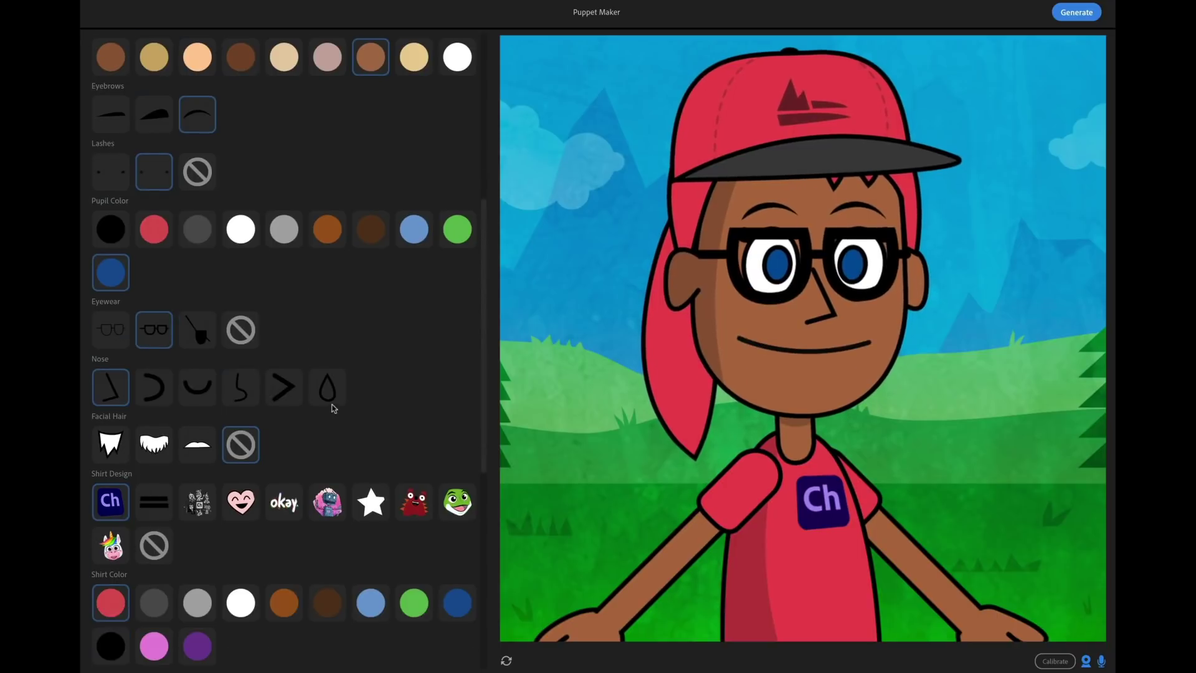
click(154, 393)
click(198, 389)
click(241, 389)
click(284, 389)
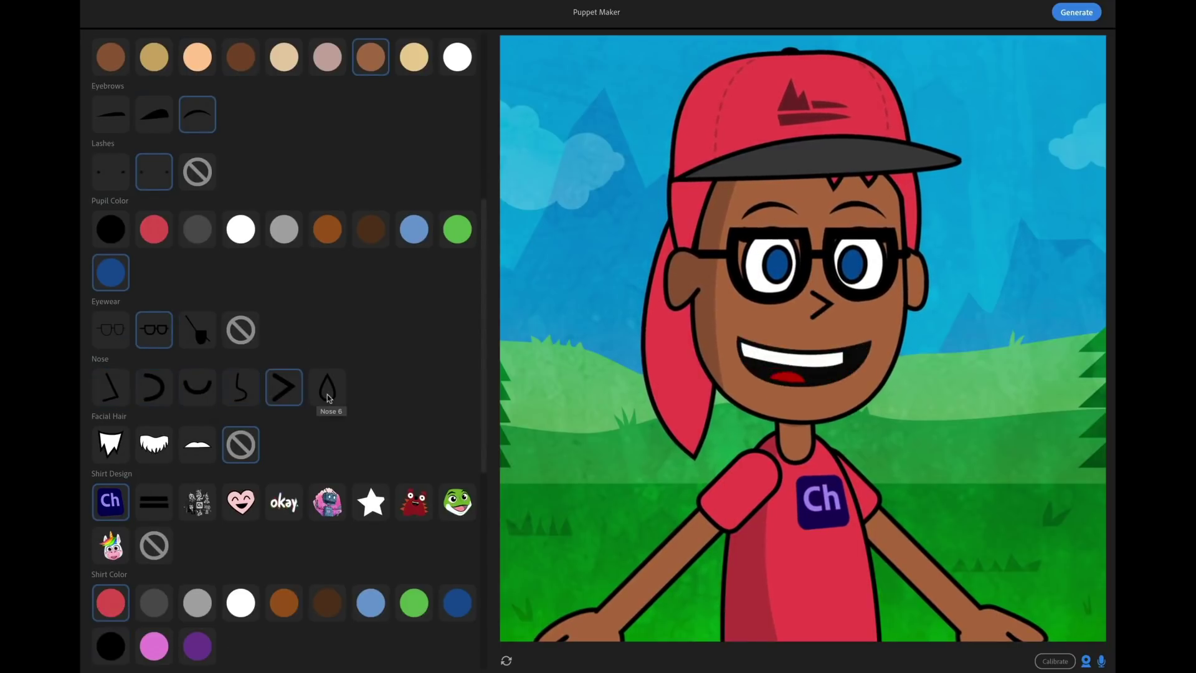
click(327, 390)
click(284, 389)
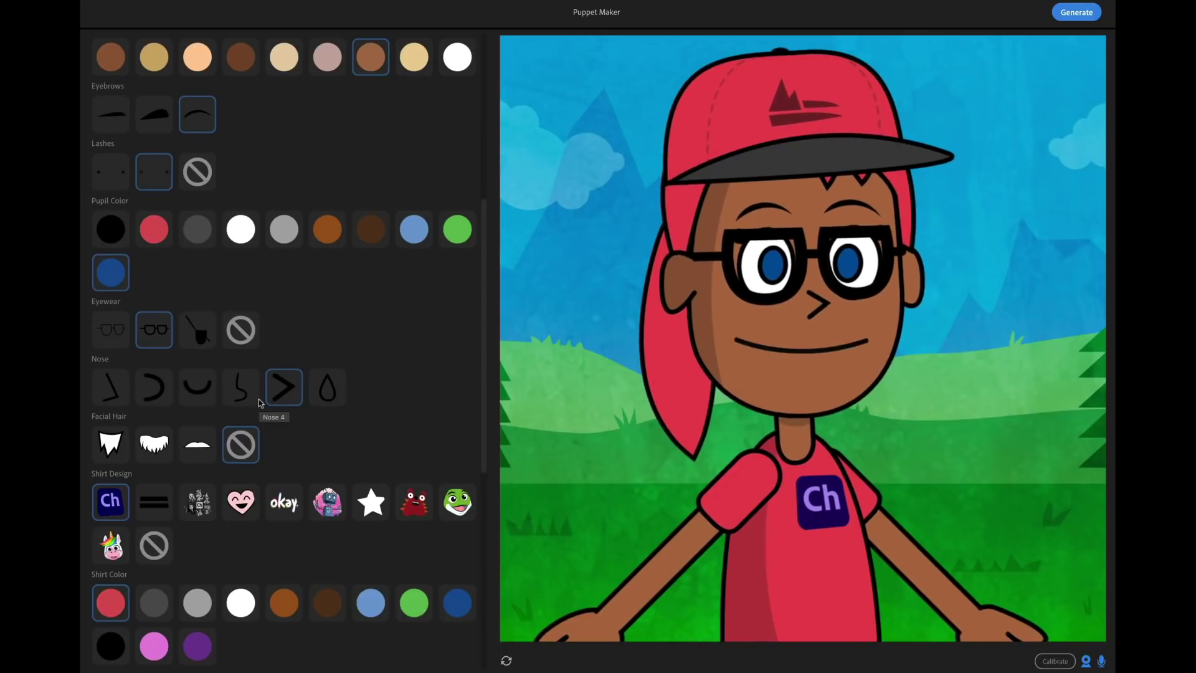
Step: Try the mustache, full beard and goatee on the puppet, and return to no facial hair
scroll(333, 392, down, 1)
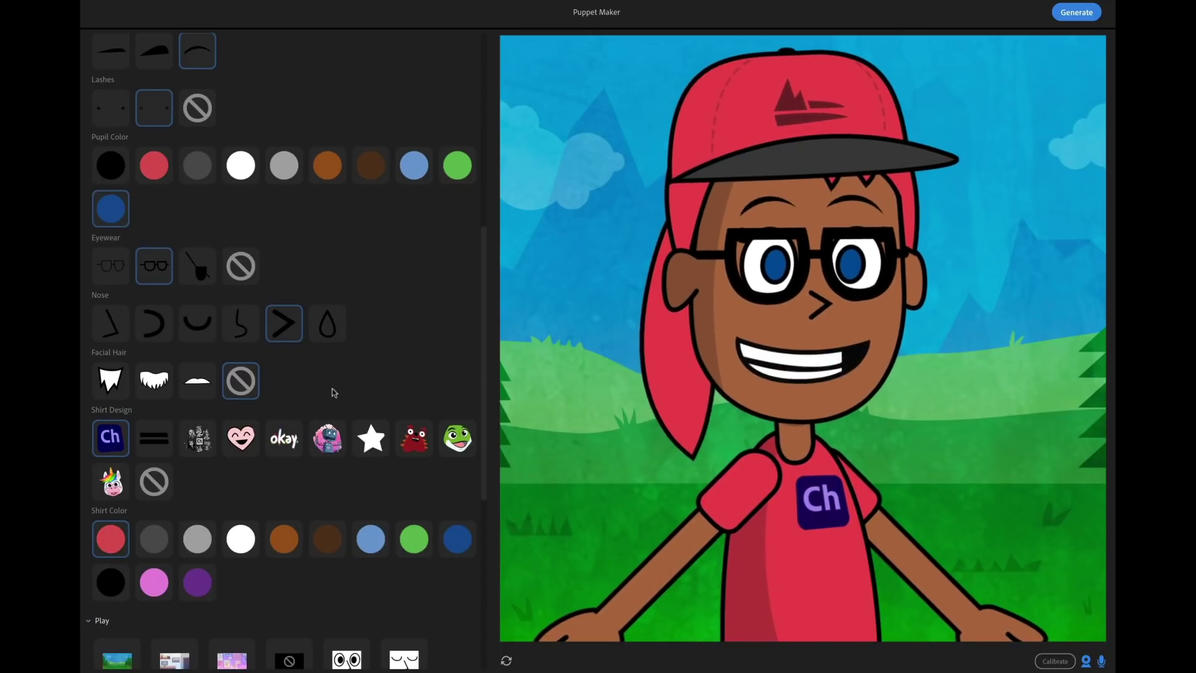
click(192, 390)
click(160, 390)
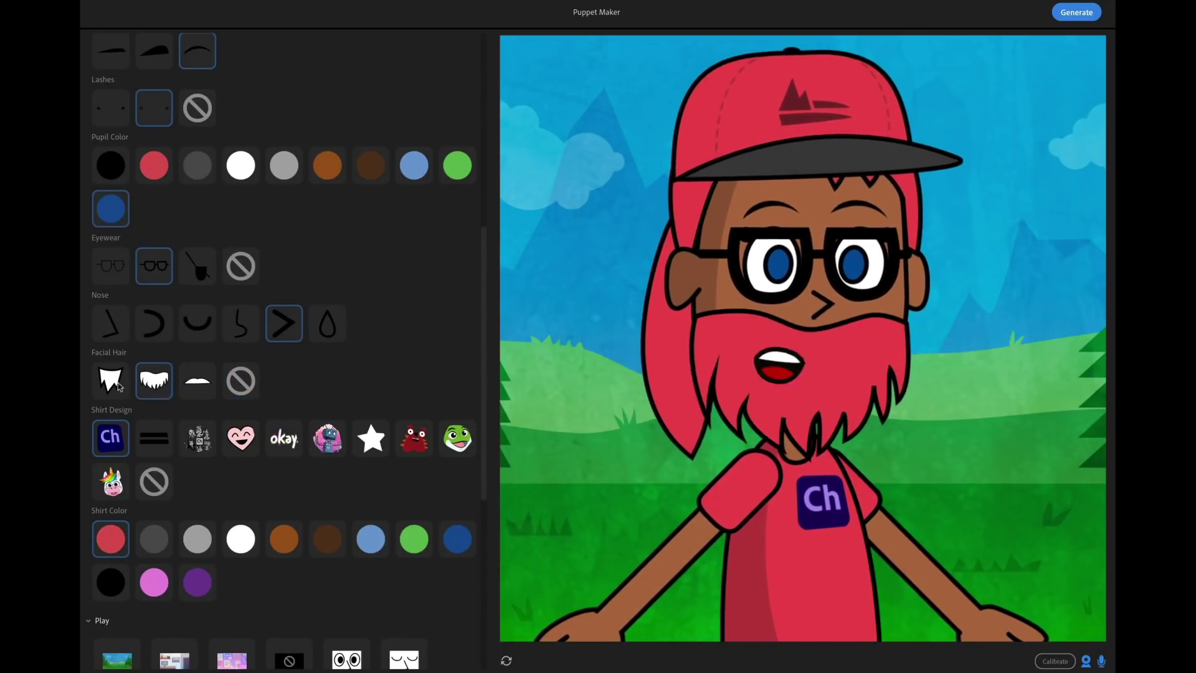
click(109, 385)
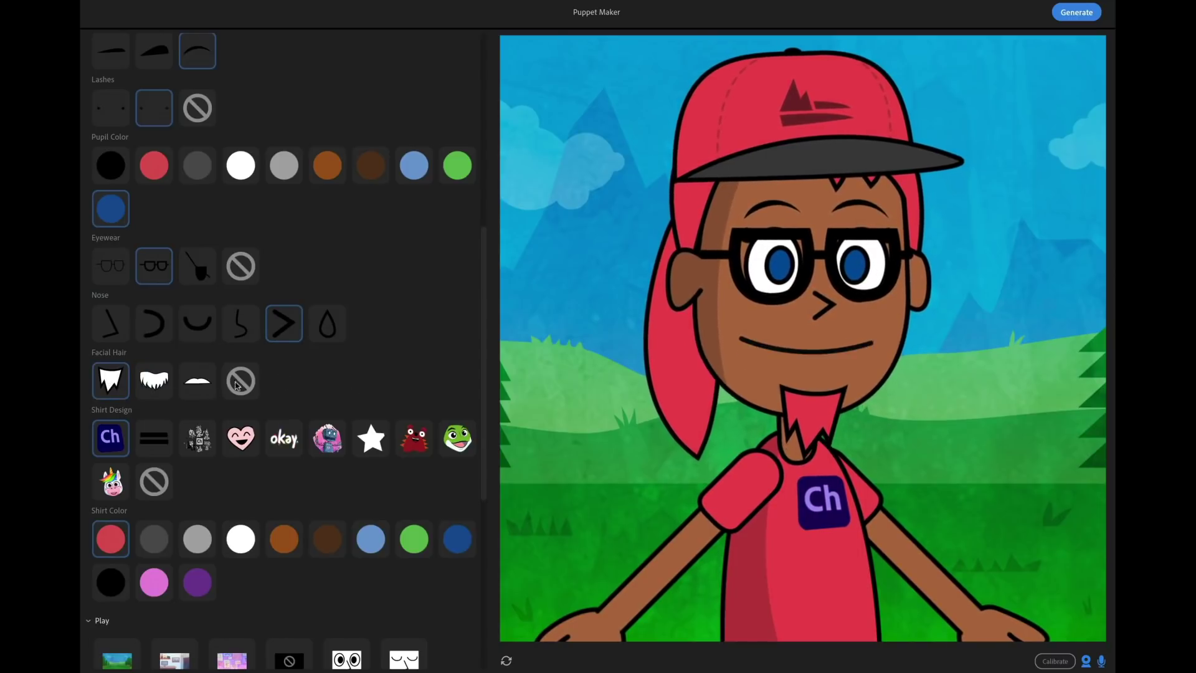
click(237, 386)
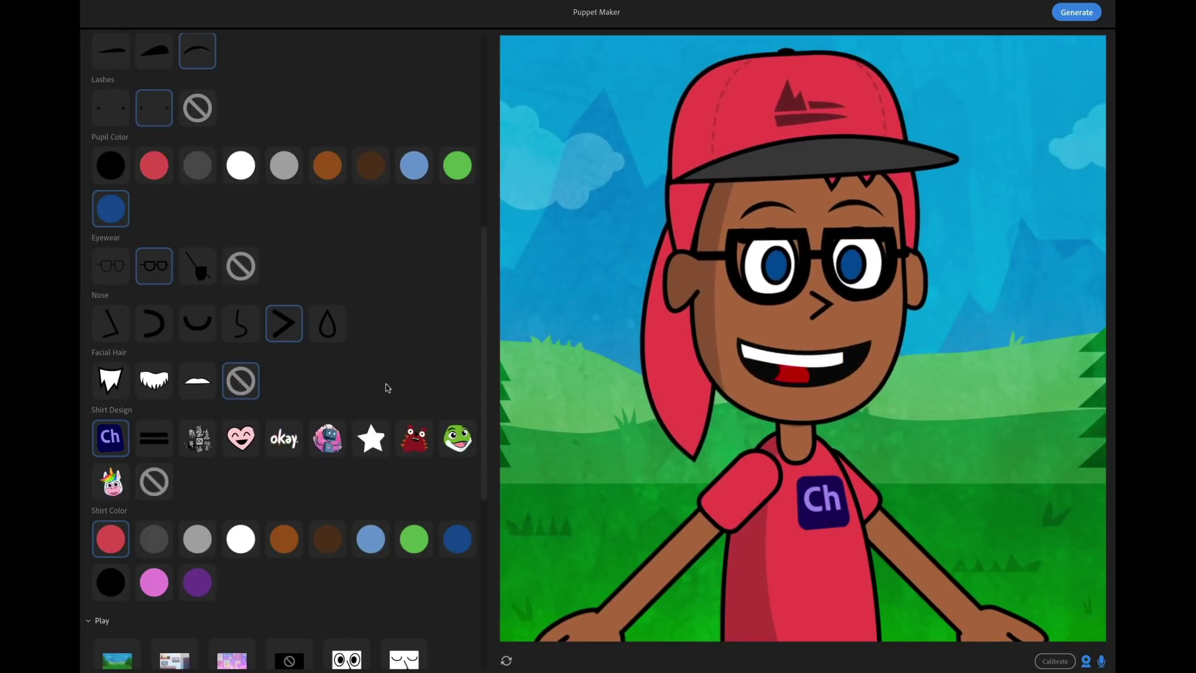
Step: Try the striped shirt design, choose the "okay." design instead, and color the shirt black
scroll(386, 387, down, 1)
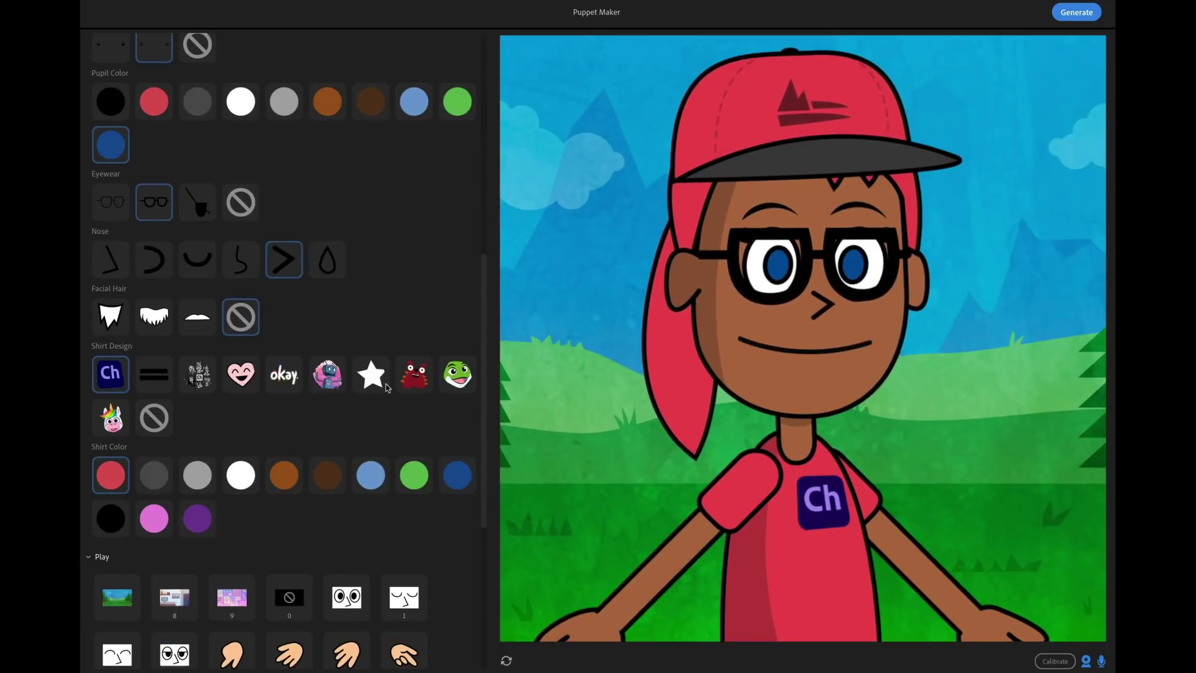
click(167, 383)
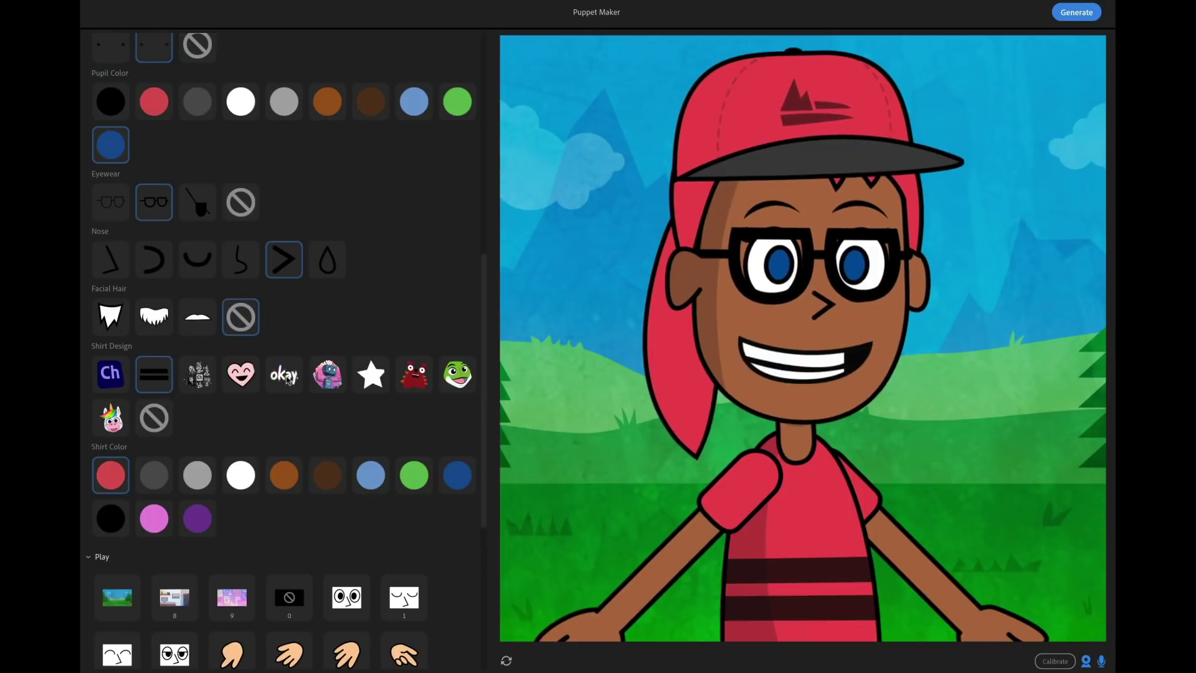
click(287, 378)
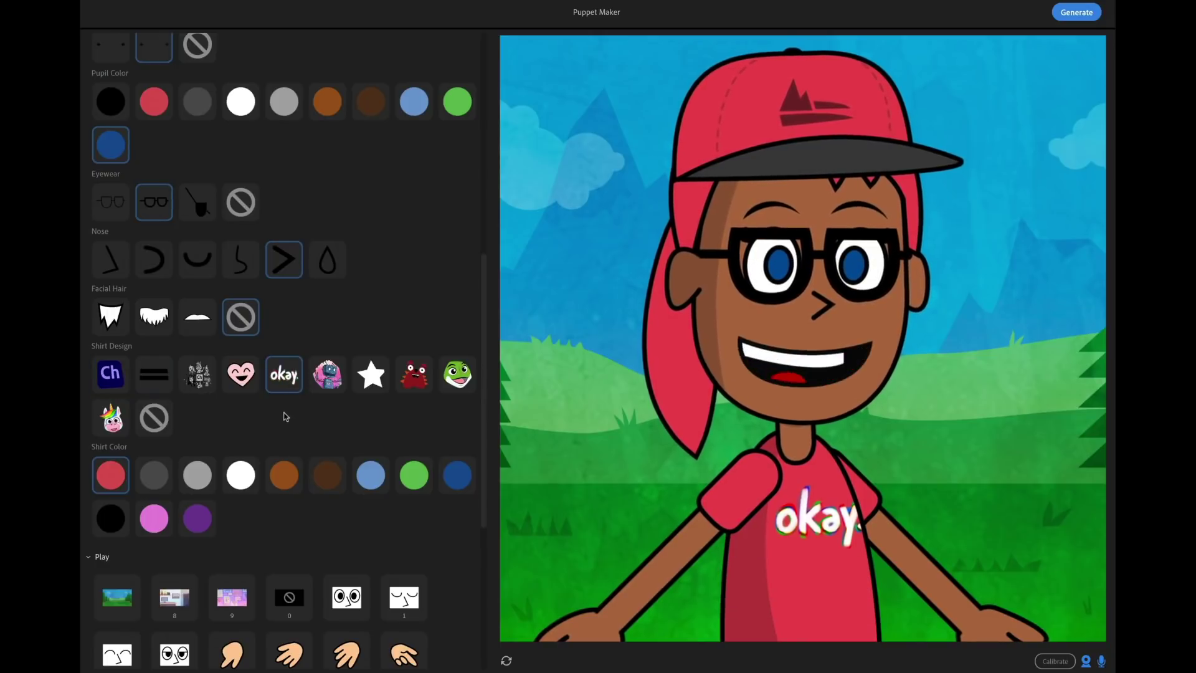
click(116, 520)
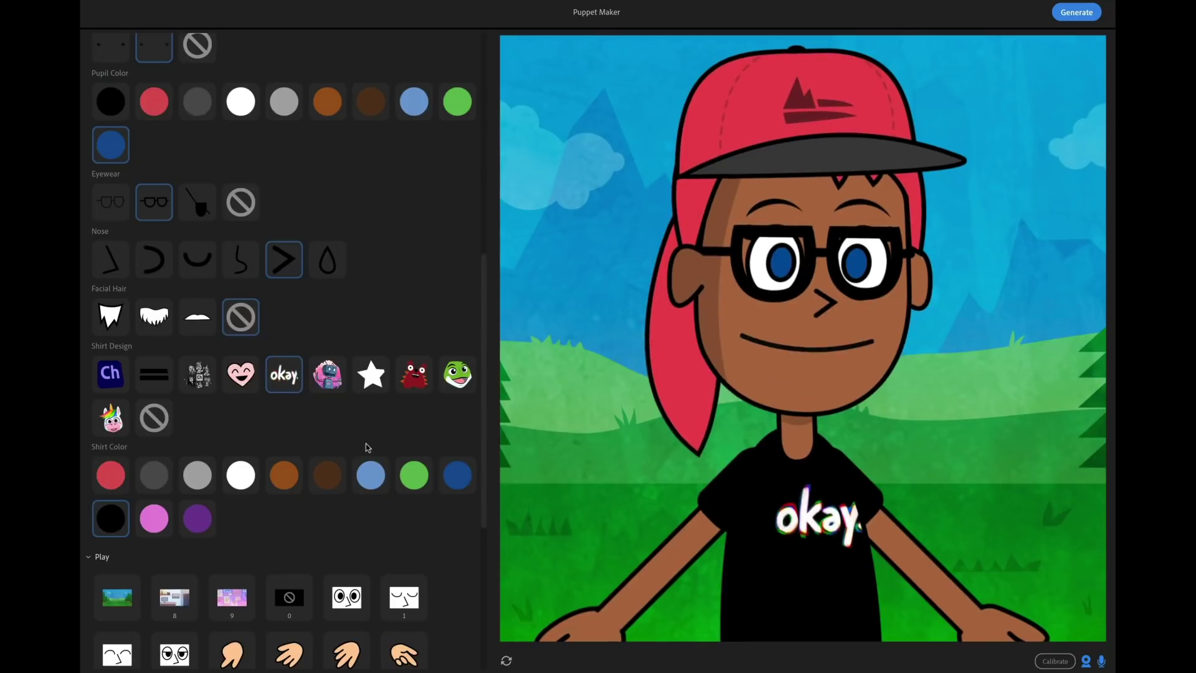
Step: Randomize all of the puppet's features four times to produce new character looks
scroll(366, 448, up, 6)
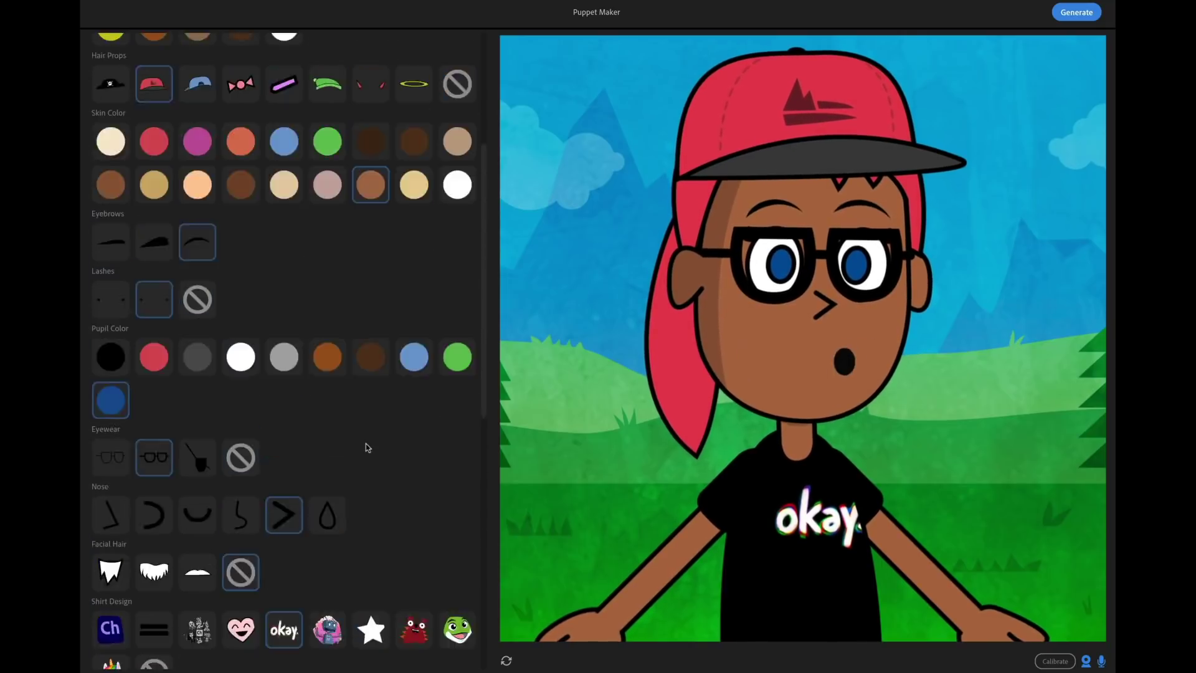
scroll(367, 447, up, 2)
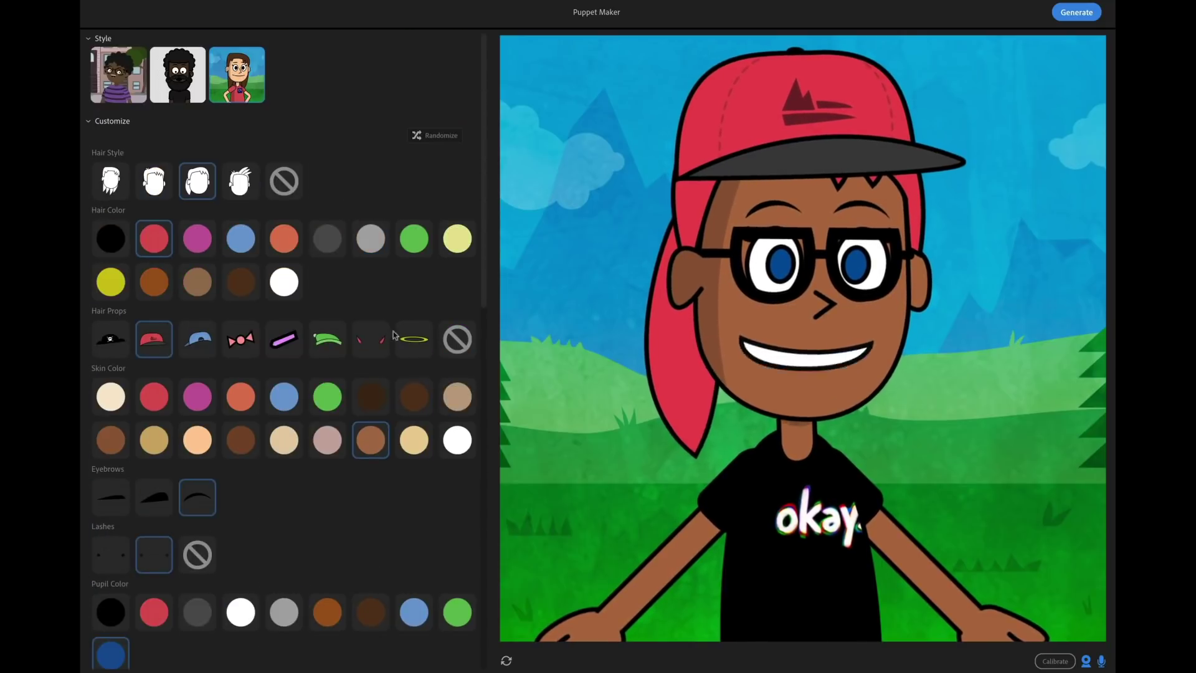
click(456, 136)
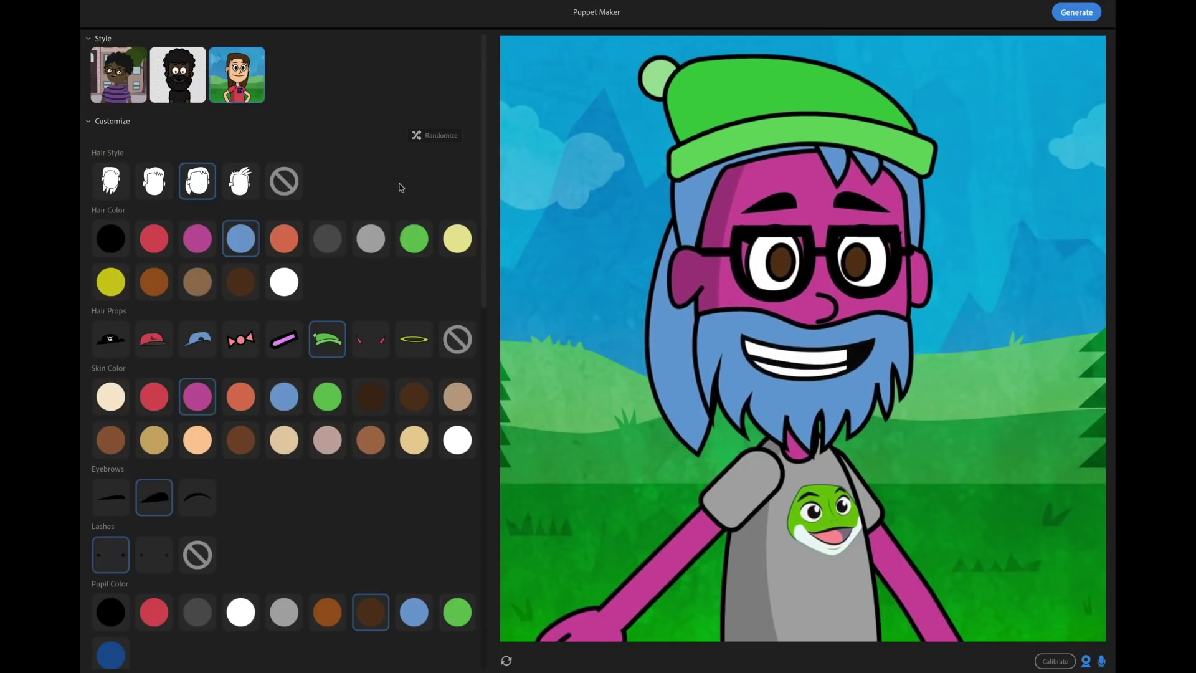
click(456, 140)
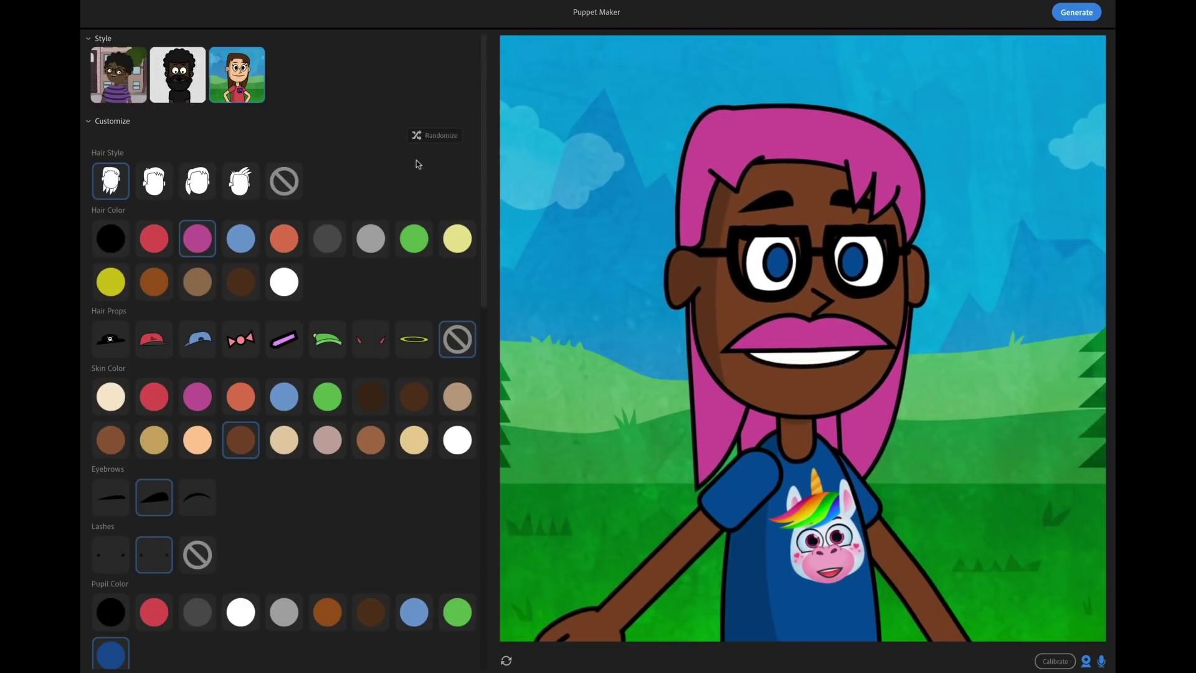
click(452, 136)
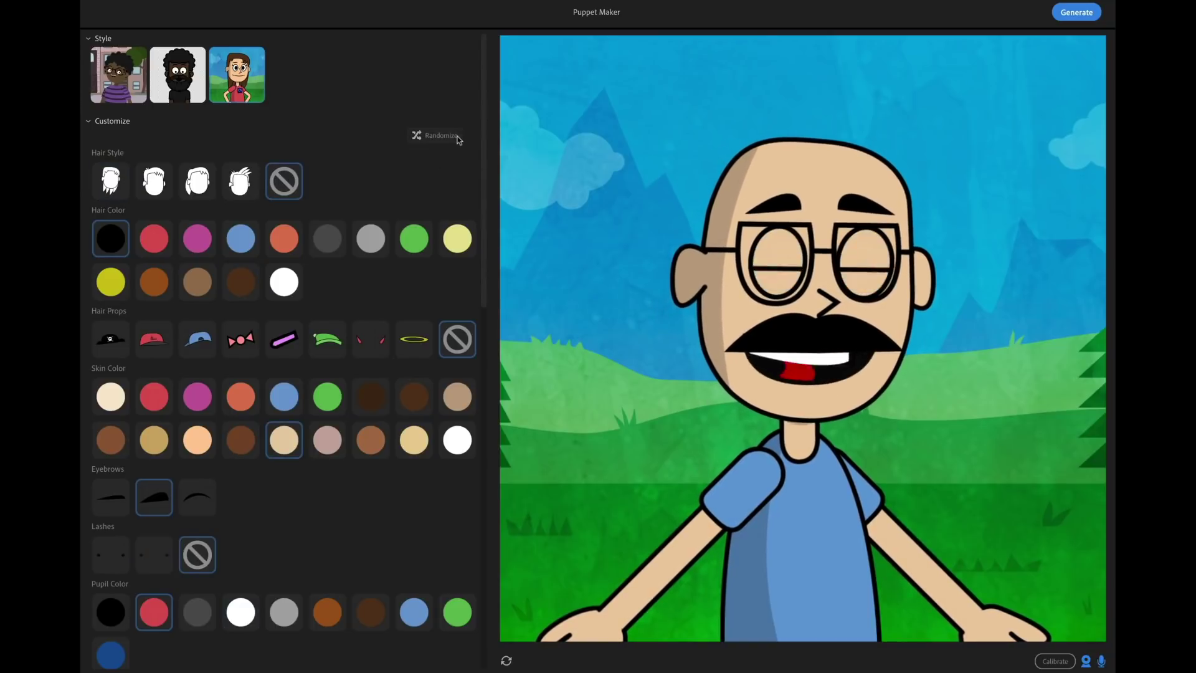
click(430, 135)
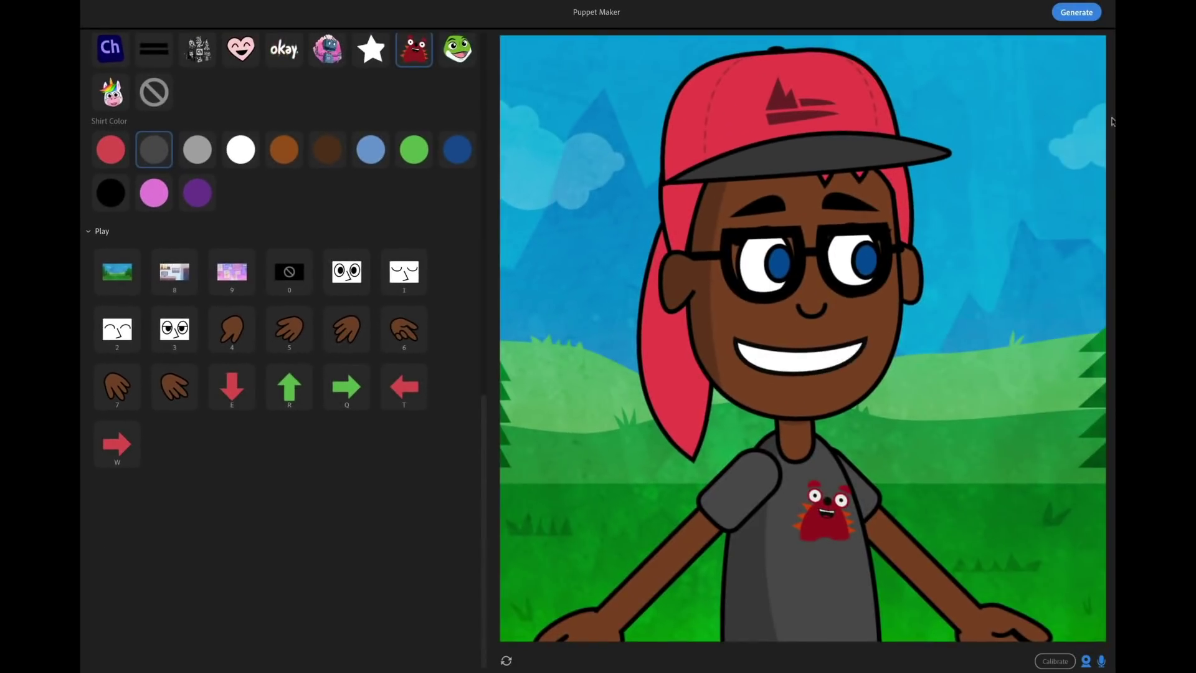
click(1080, 12)
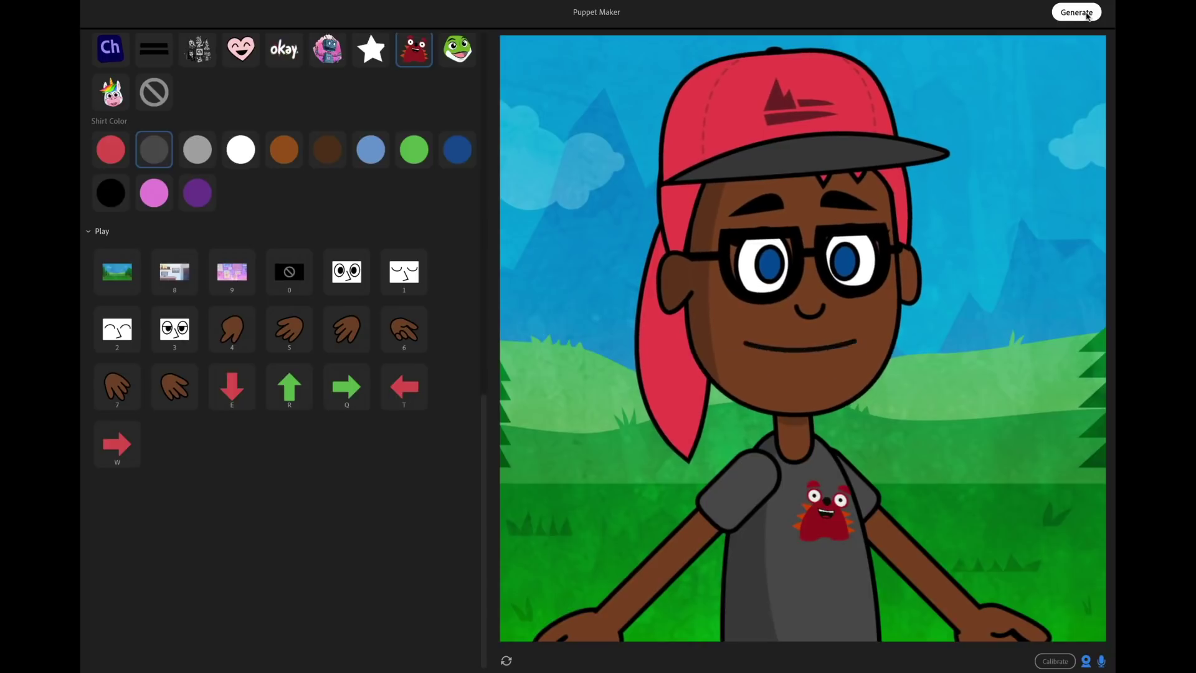
scroll(357, 210, up, 15)
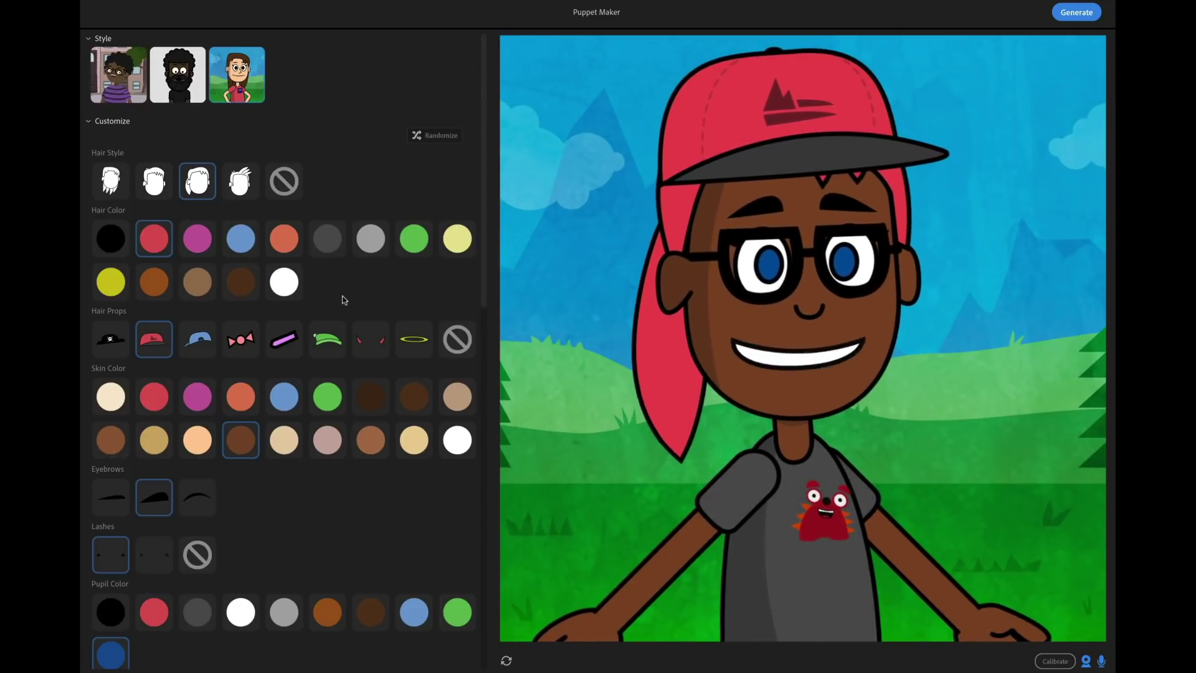
Step: Preview the bookshelf room, Poster Wall and empty backgrounds behind the puppet, and restore the green mountain landscape
scroll(342, 300, down, 12)
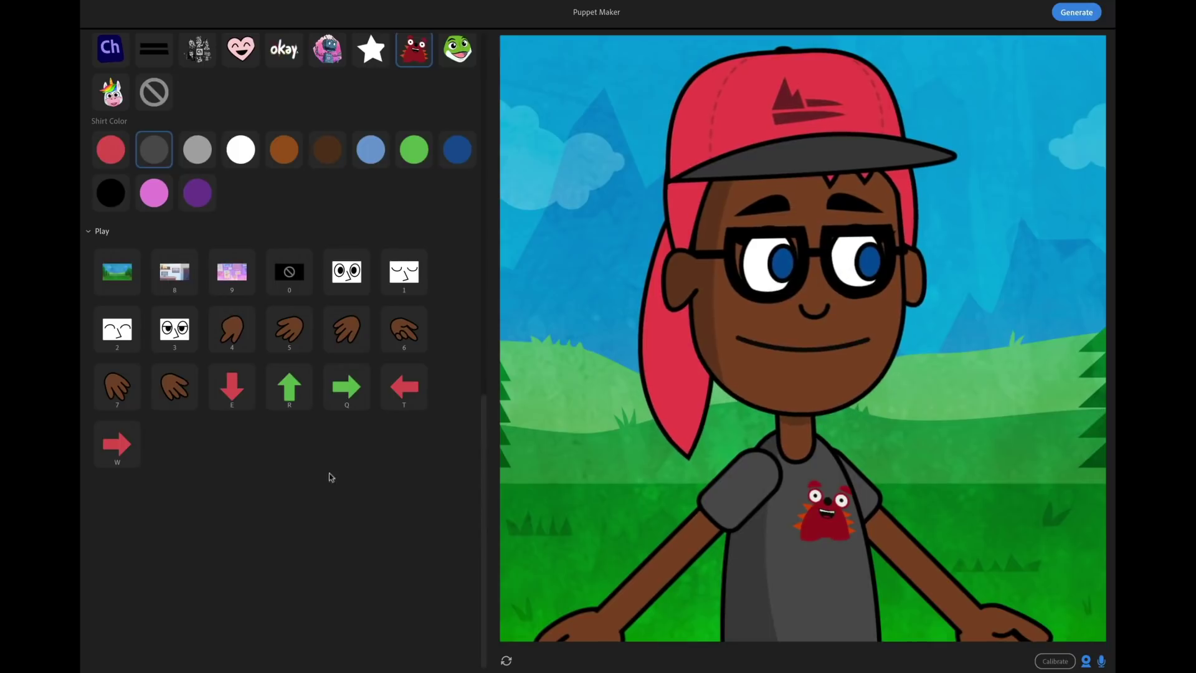
click(175, 280)
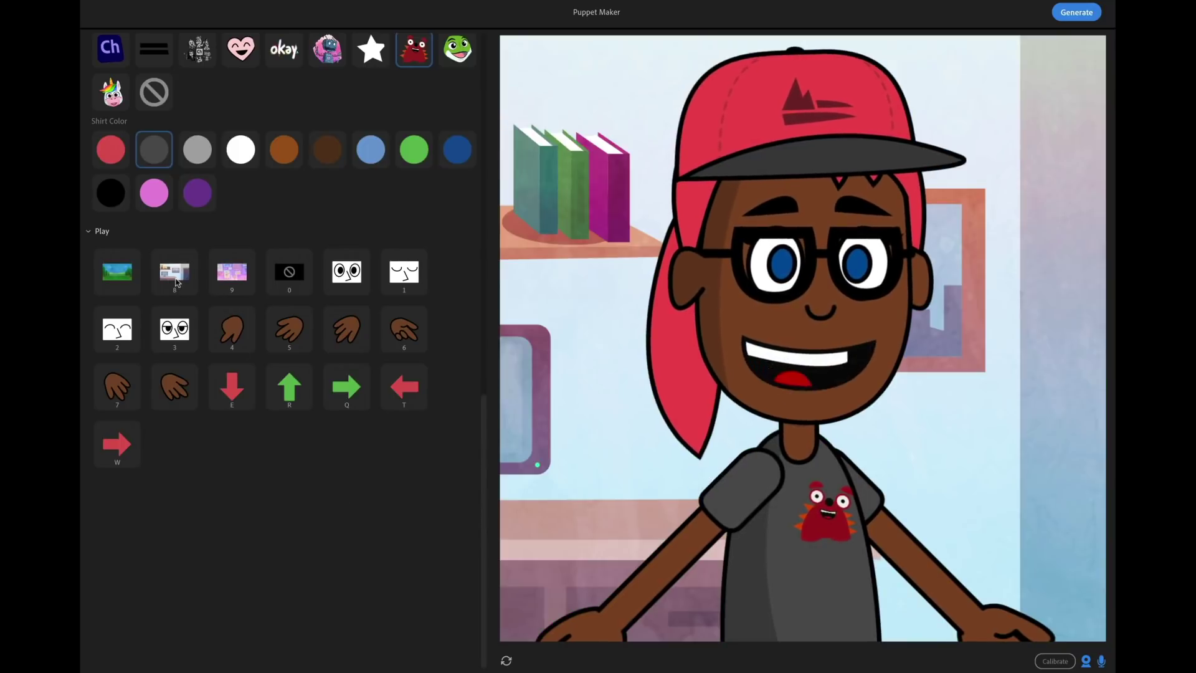
click(241, 279)
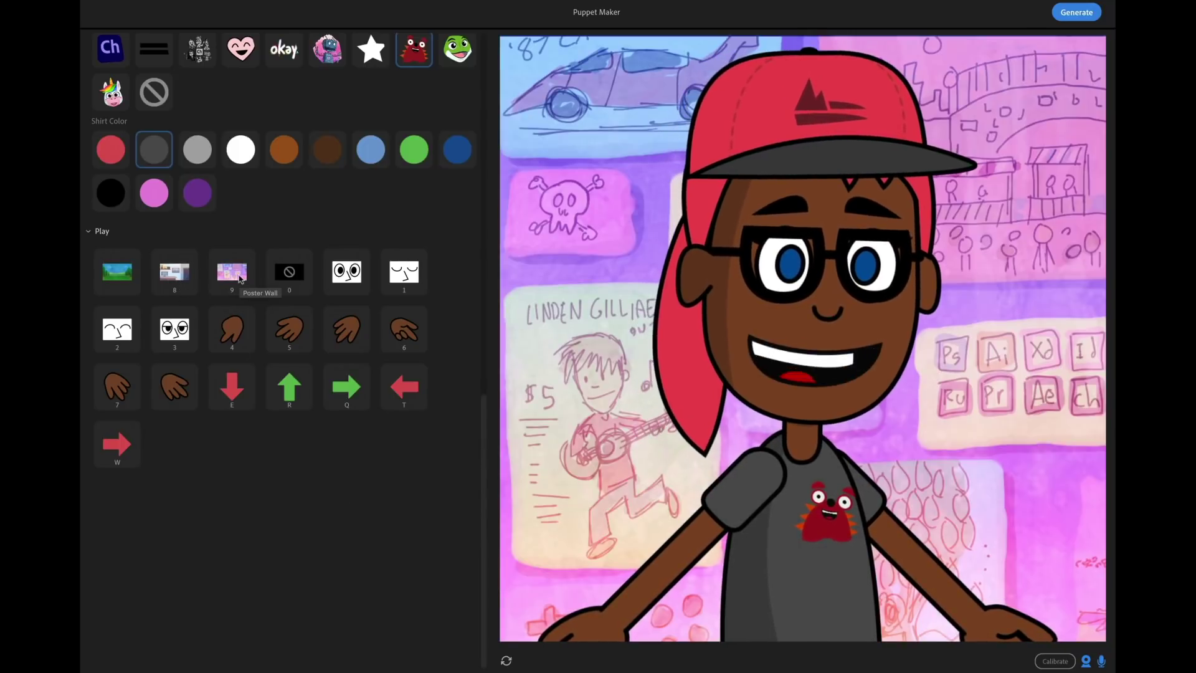
click(298, 278)
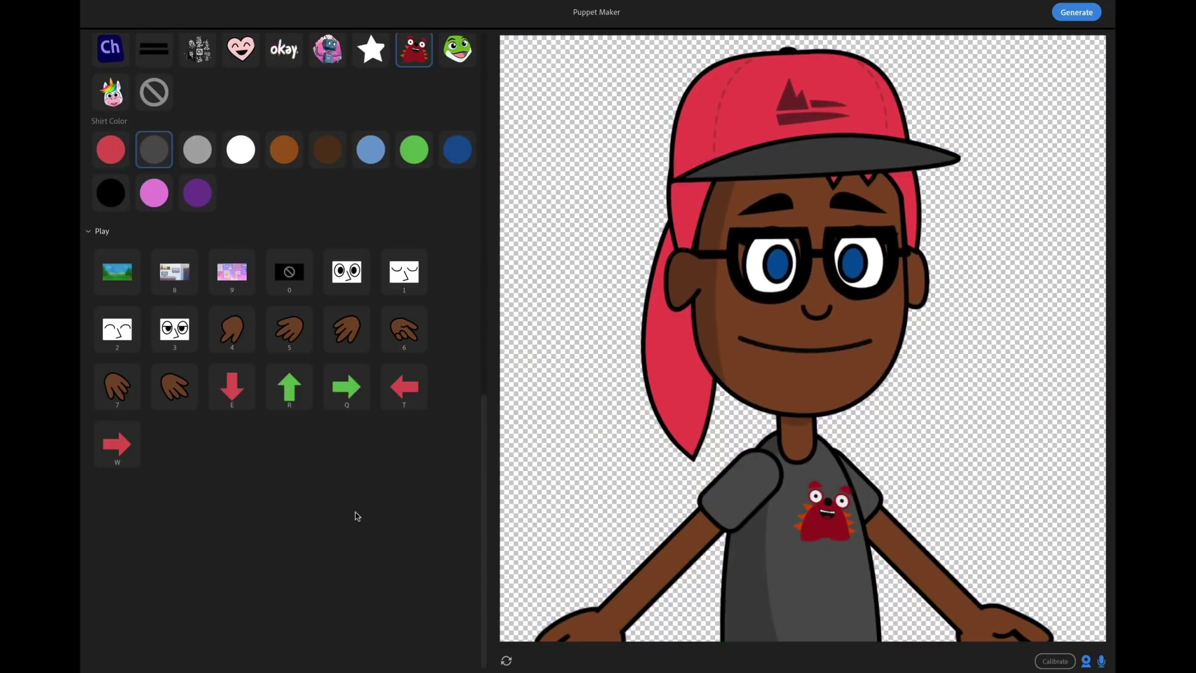
click(121, 279)
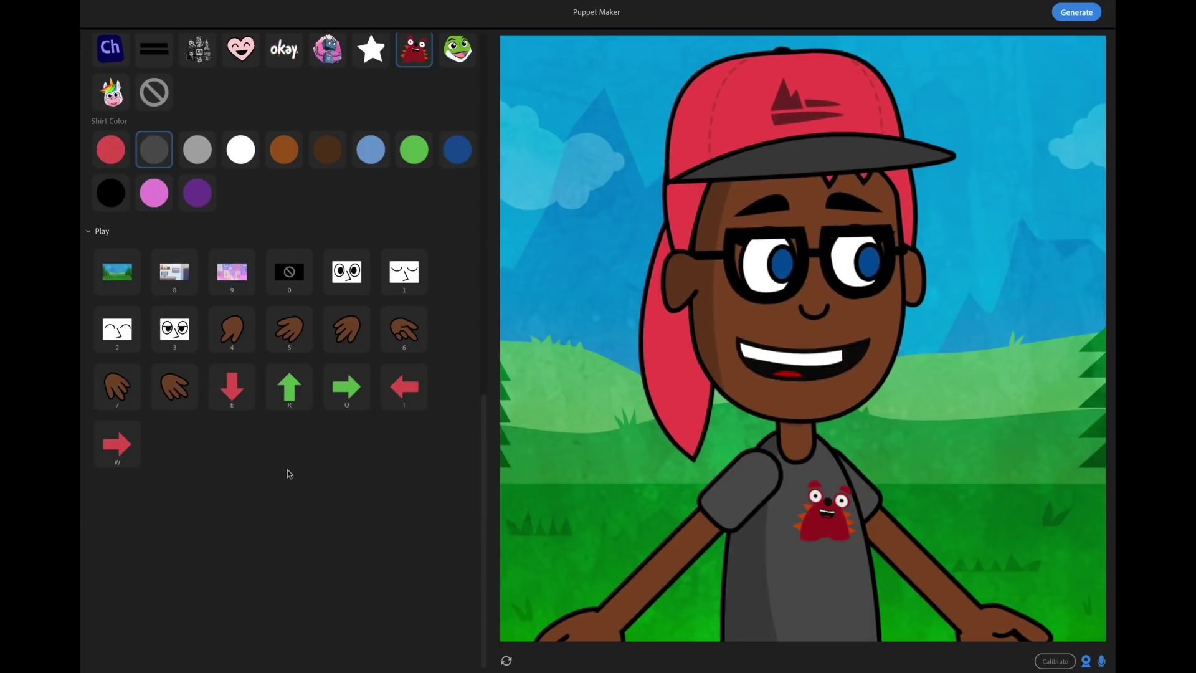
Step: Preview the puppet's closed and half-open eye expressions and two of its hand gestures
click(412, 279)
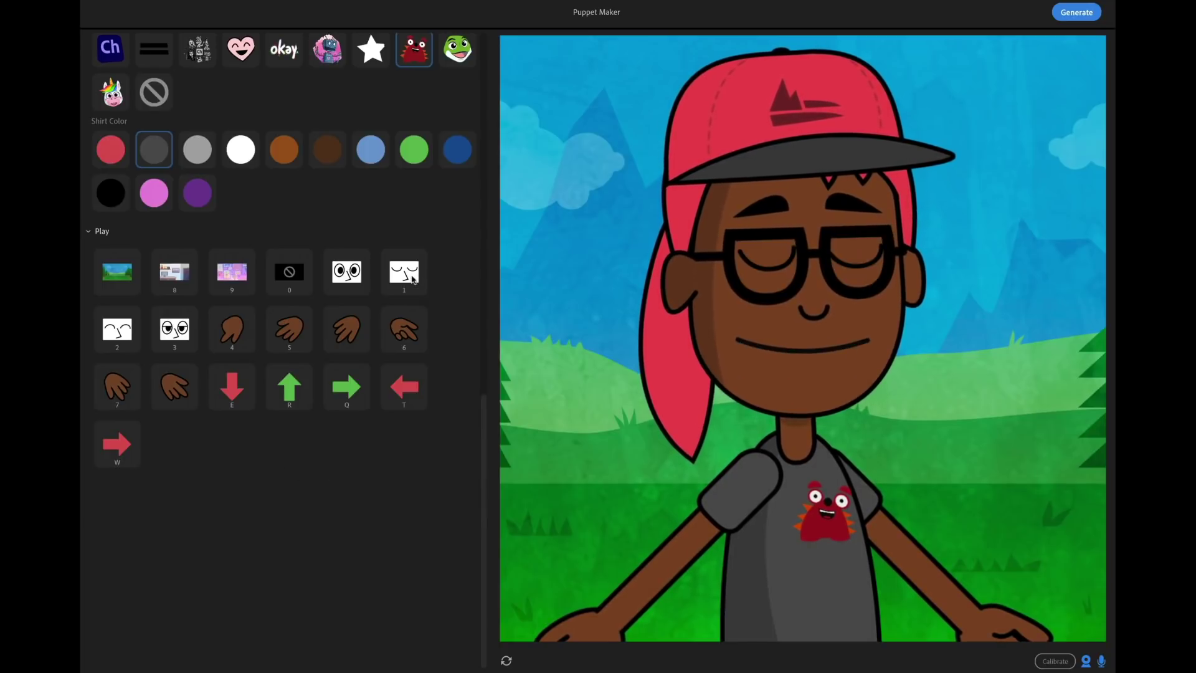
click(172, 339)
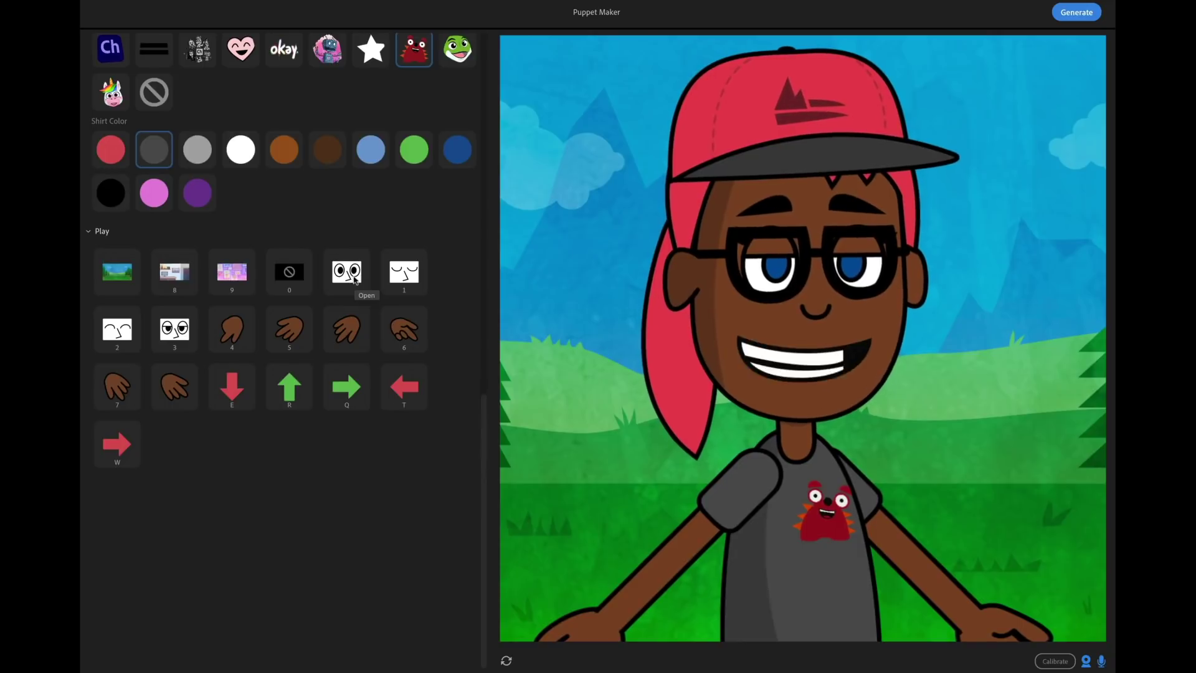
click(128, 335)
click(129, 335)
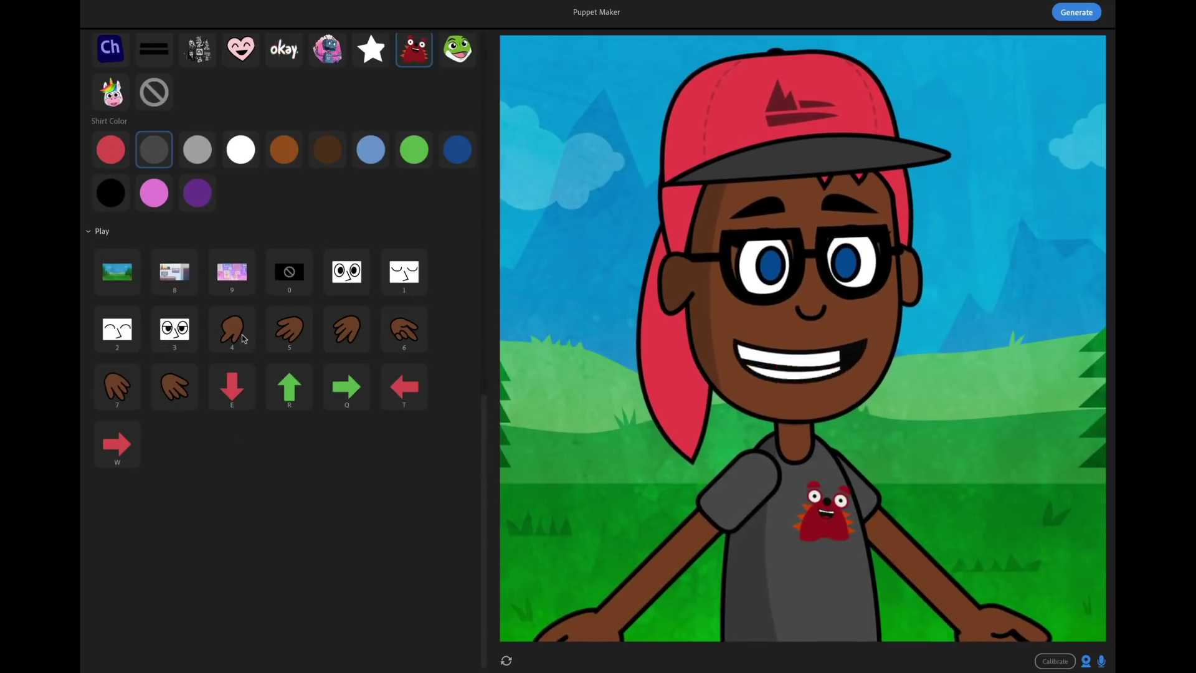
click(347, 330)
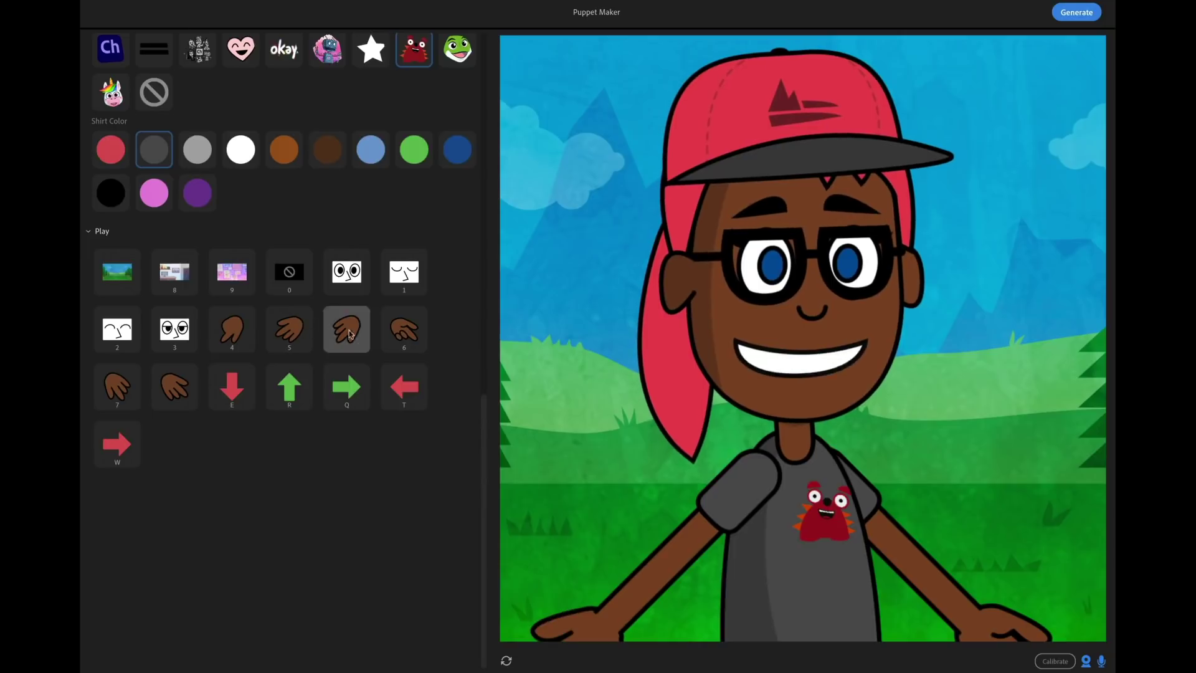
click(184, 395)
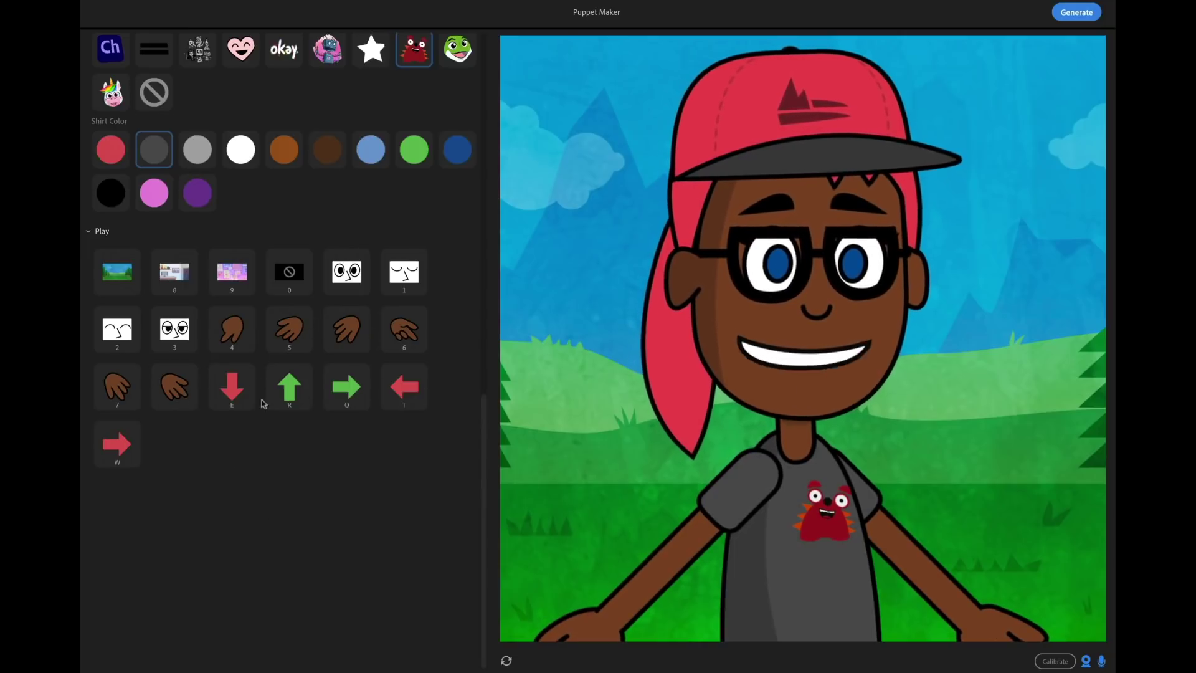
Step: Preview the puppet's movements by making it drop down, rise up, exit on either side and enter from the left
click(236, 400)
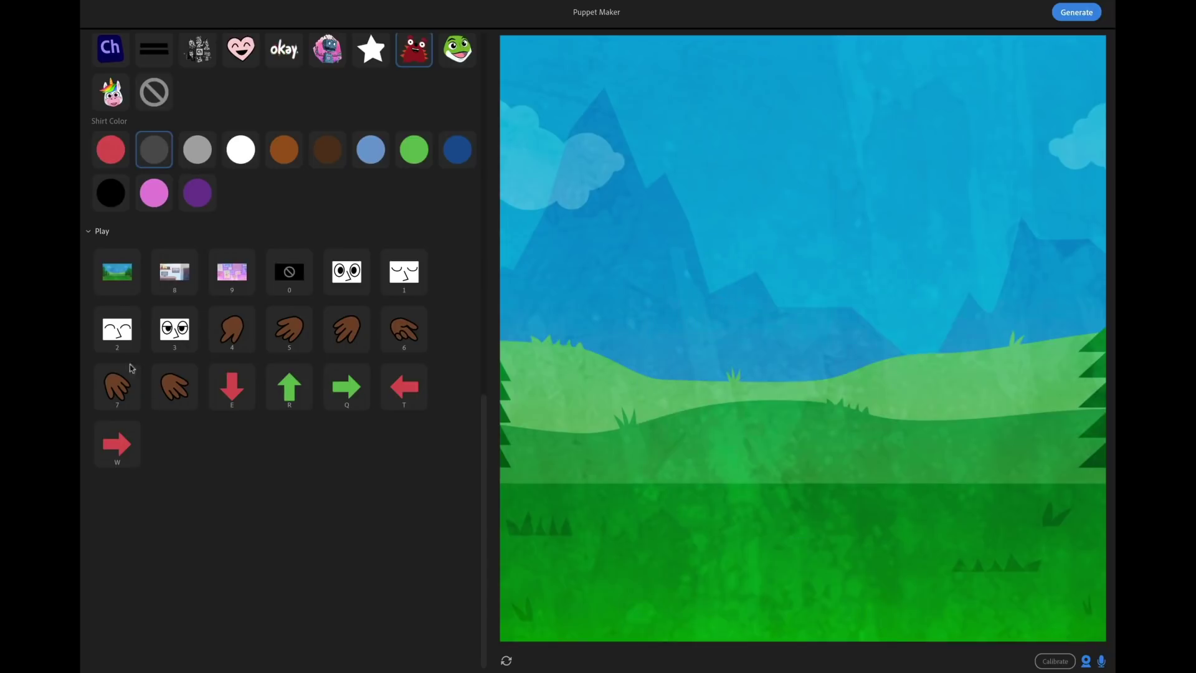
click(288, 391)
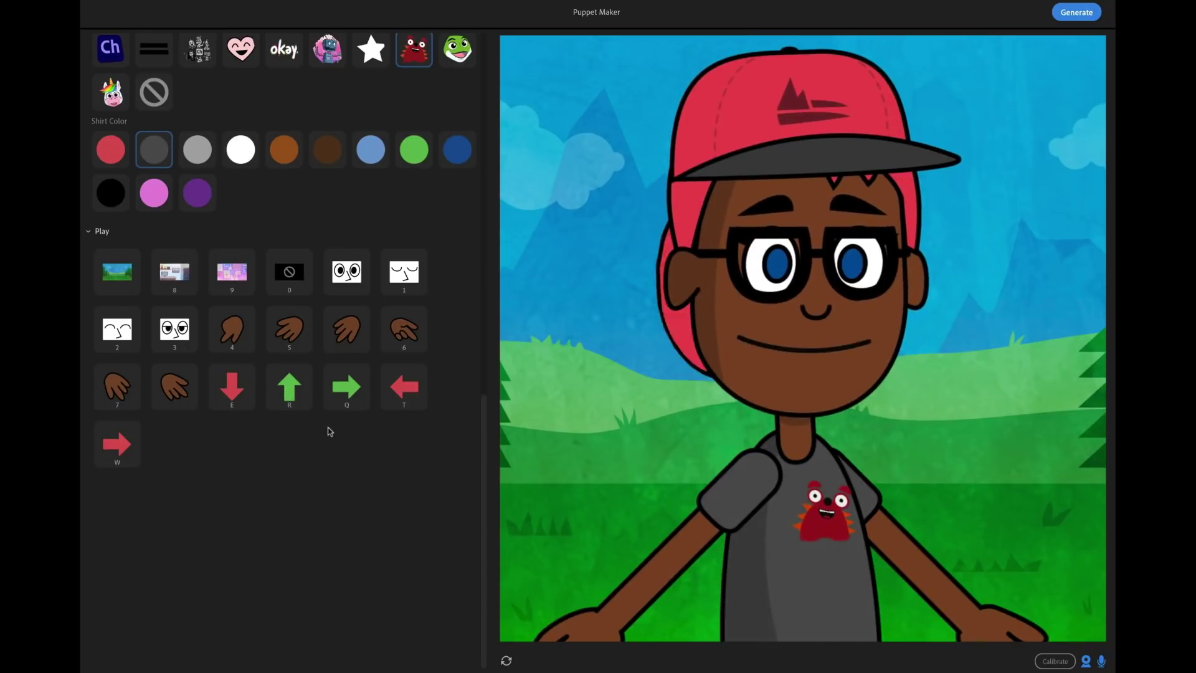
click(416, 389)
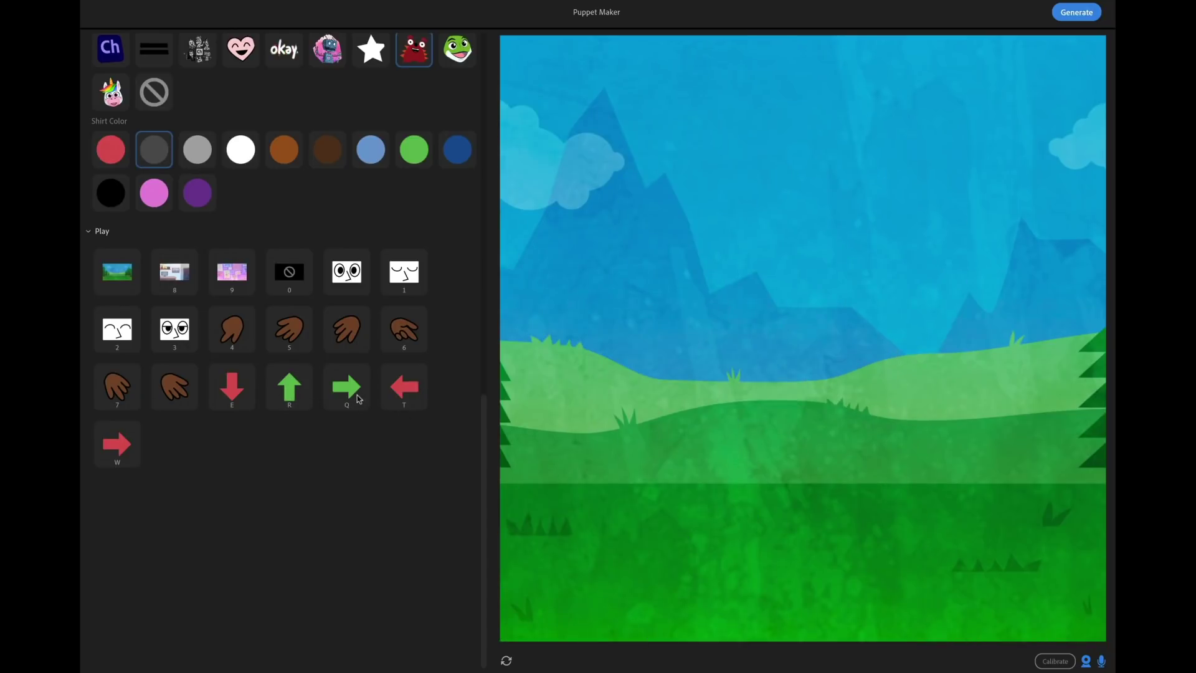
click(359, 393)
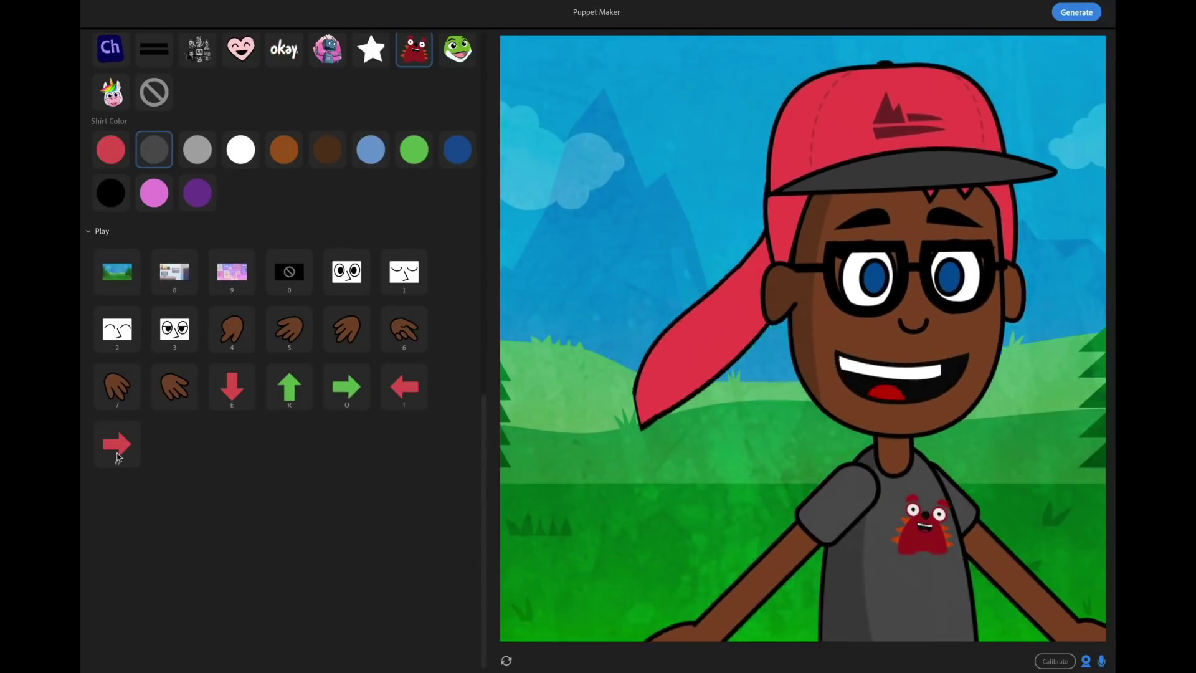
click(119, 458)
click(421, 391)
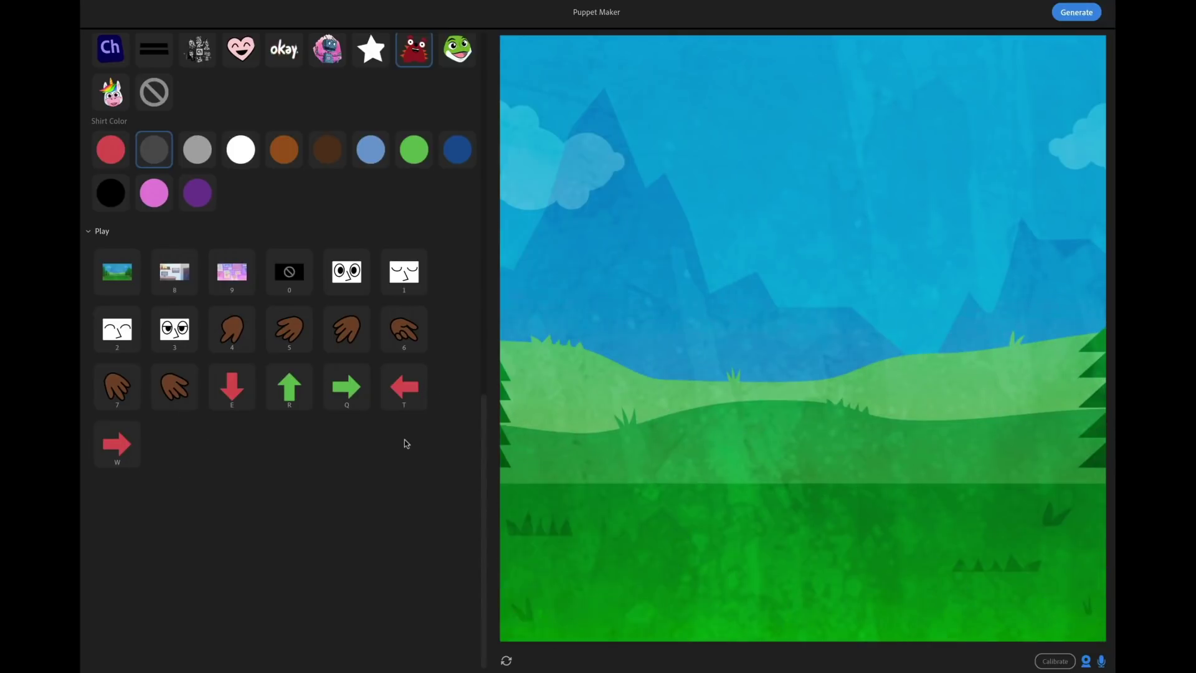
click(344, 405)
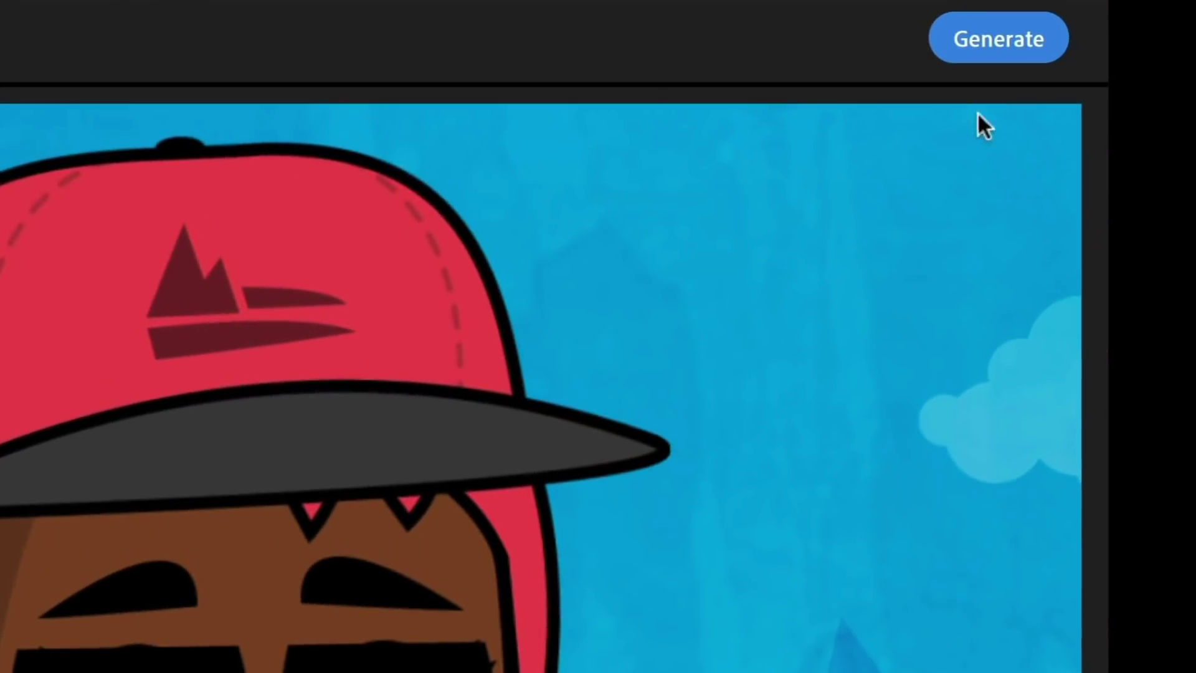
Step: Generate the puppet, show its performance controls, and try the Office background before setting the scene to Poster Wall
click(1036, 51)
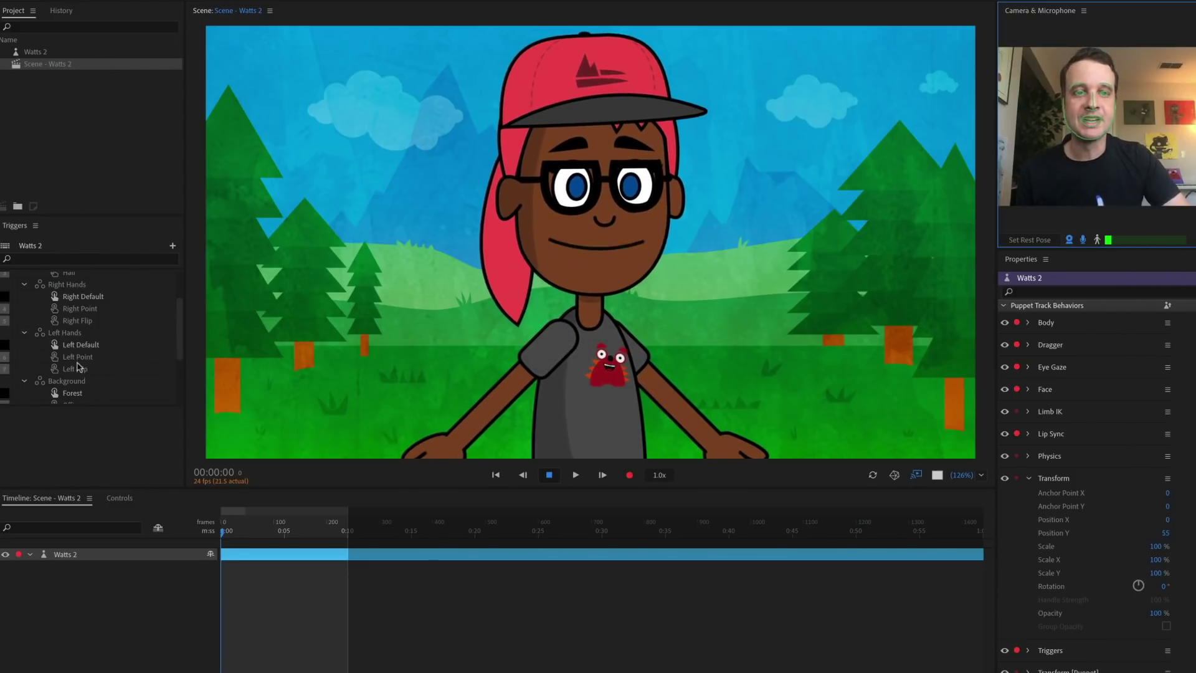
click(119, 498)
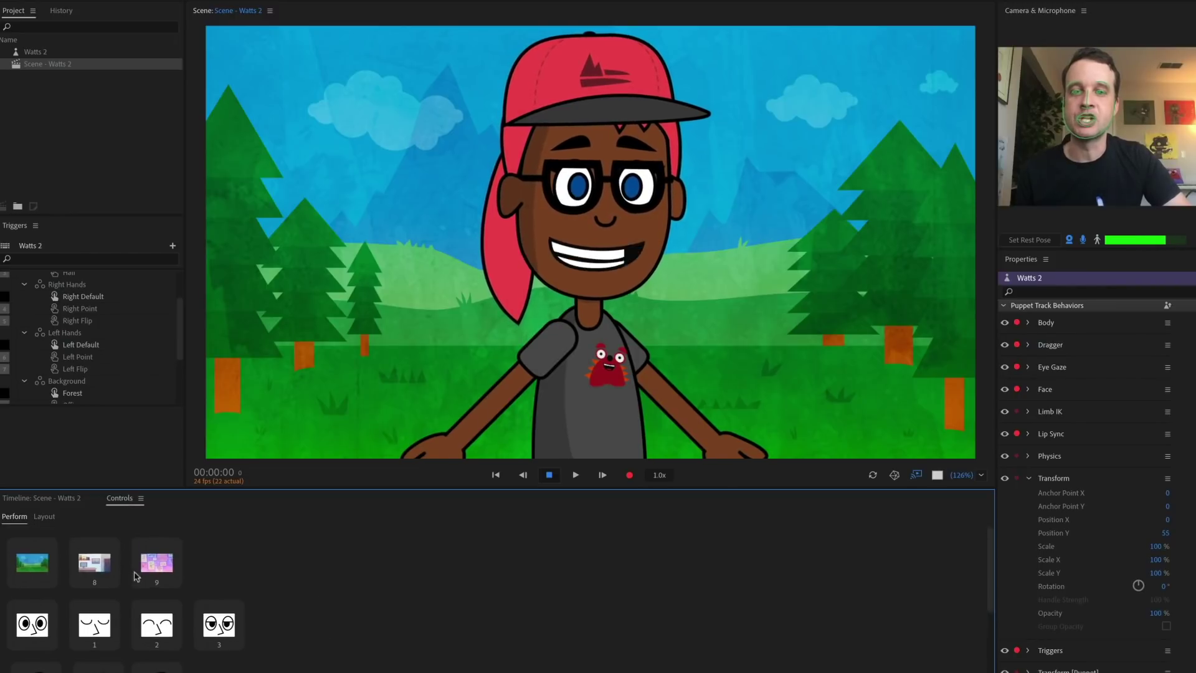
click(97, 566)
click(151, 579)
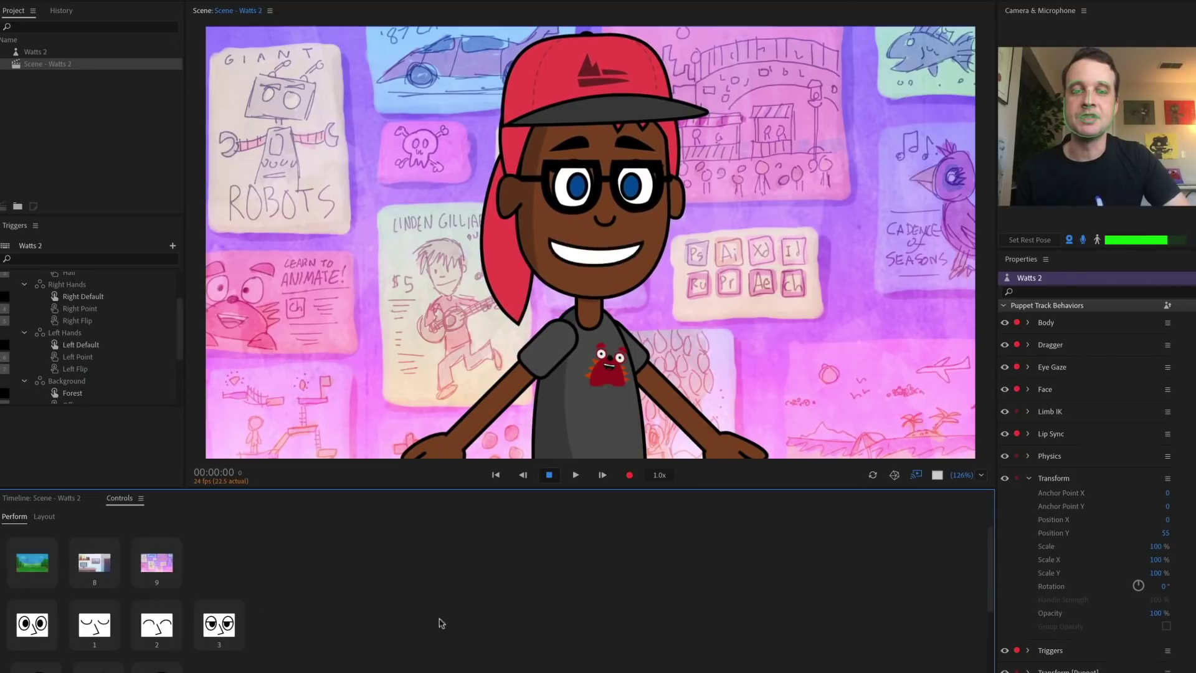
Step: Play the puppet's entrance from the left in the scene and toggle the body tracking input
scroll(381, 618, down, 2)
scroll(235, 617, down, 2)
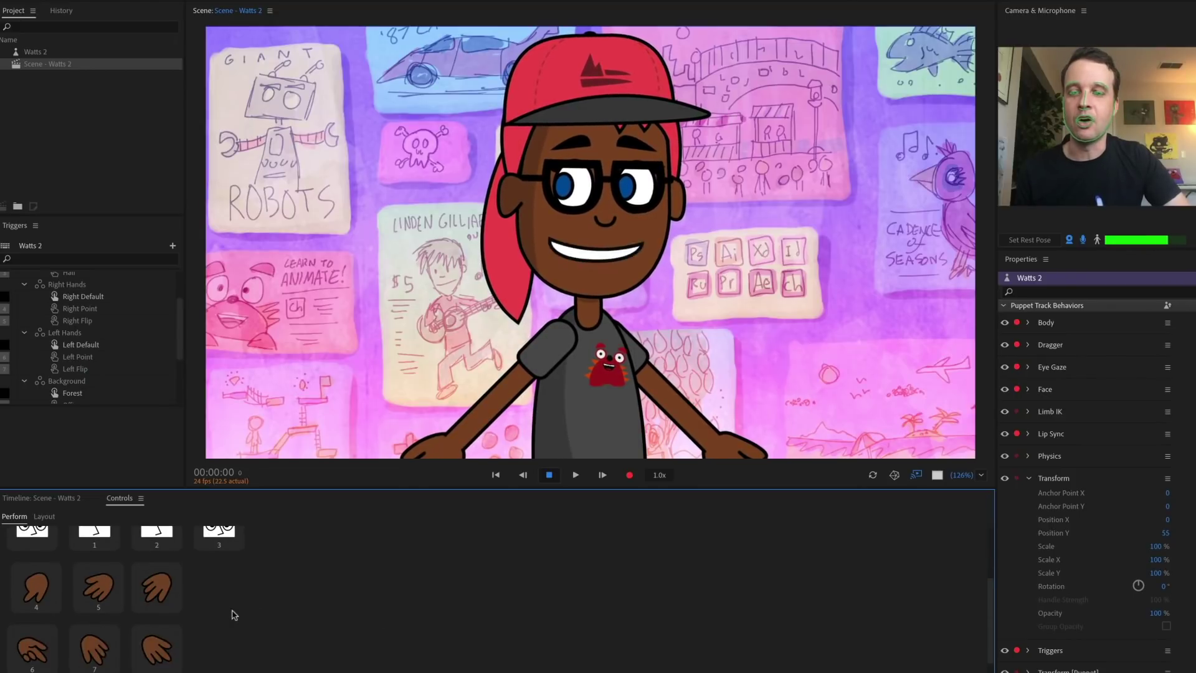
click(157, 655)
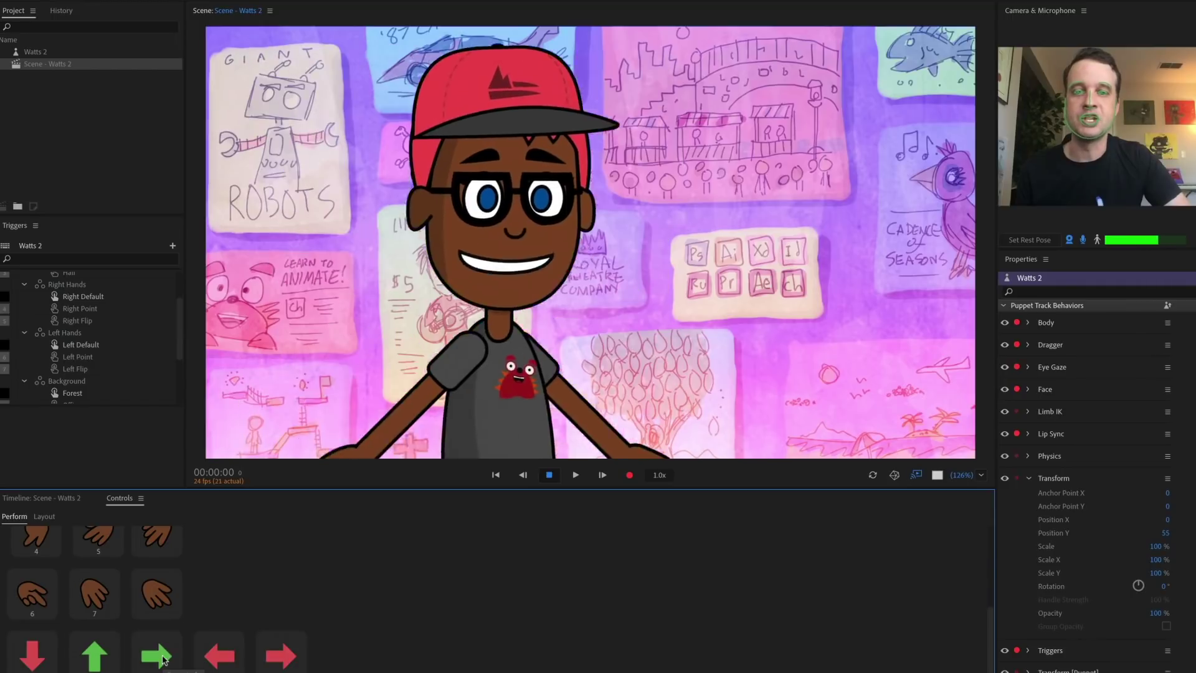
scroll(596, 566, up, 1)
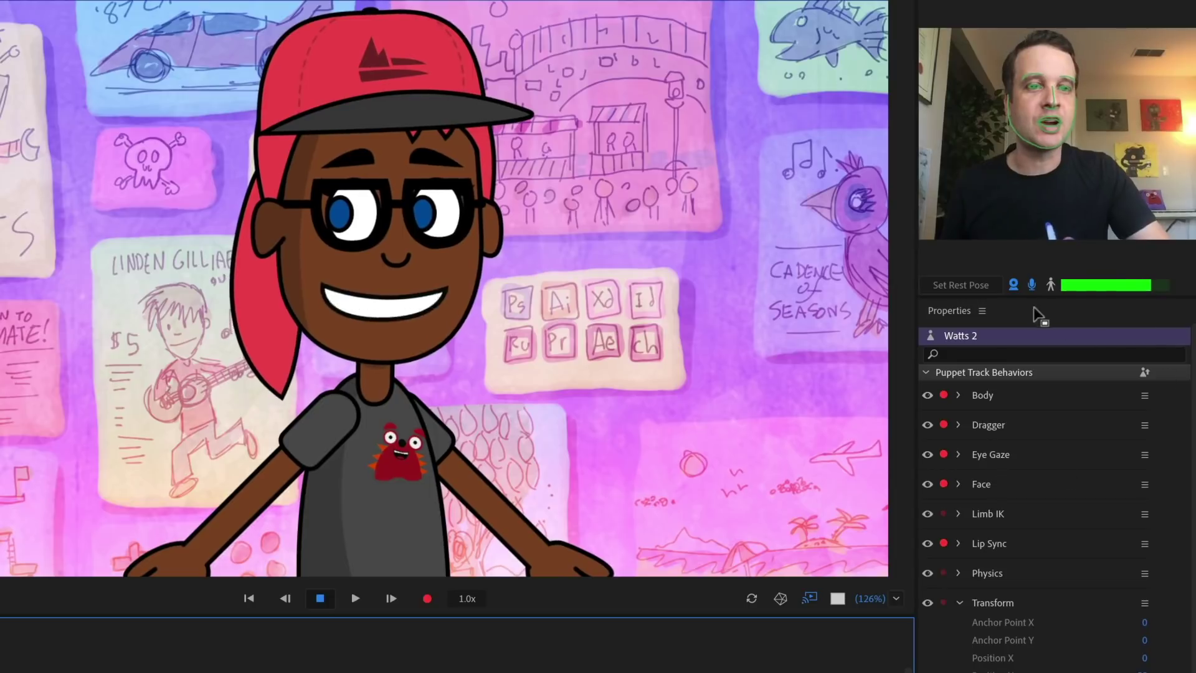
click(1051, 285)
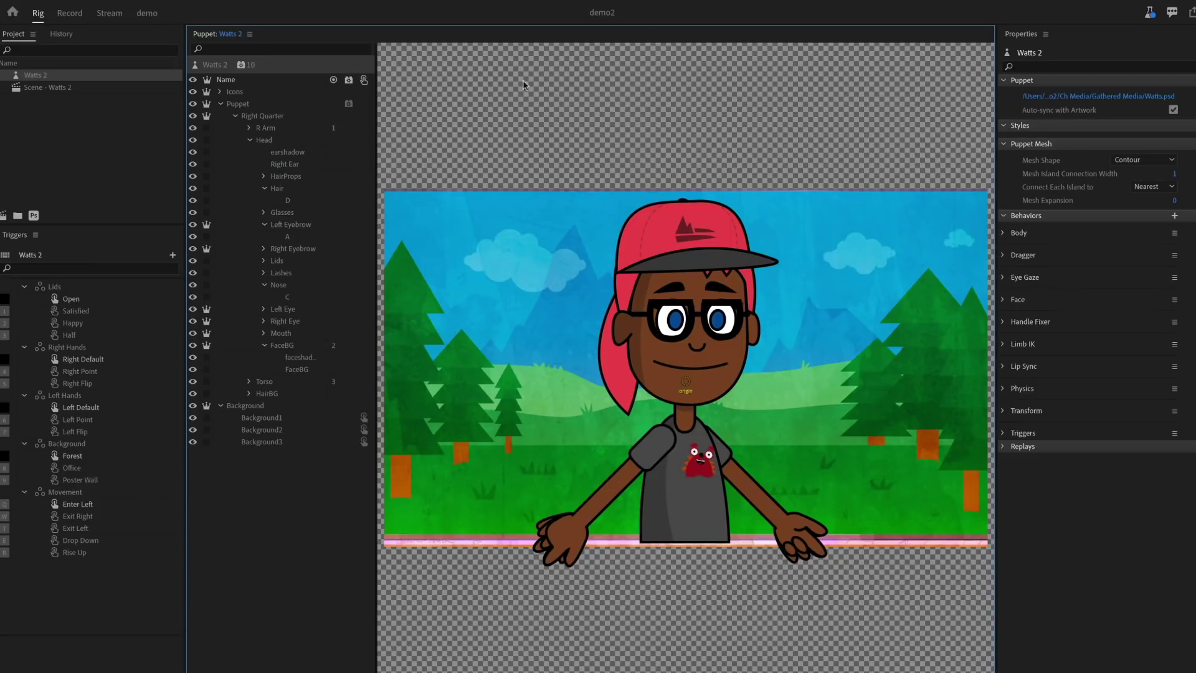
Step: Examine the Hair, Left Eyebrow, Nose and FaceBG layers in the puppet's rig
click(284, 191)
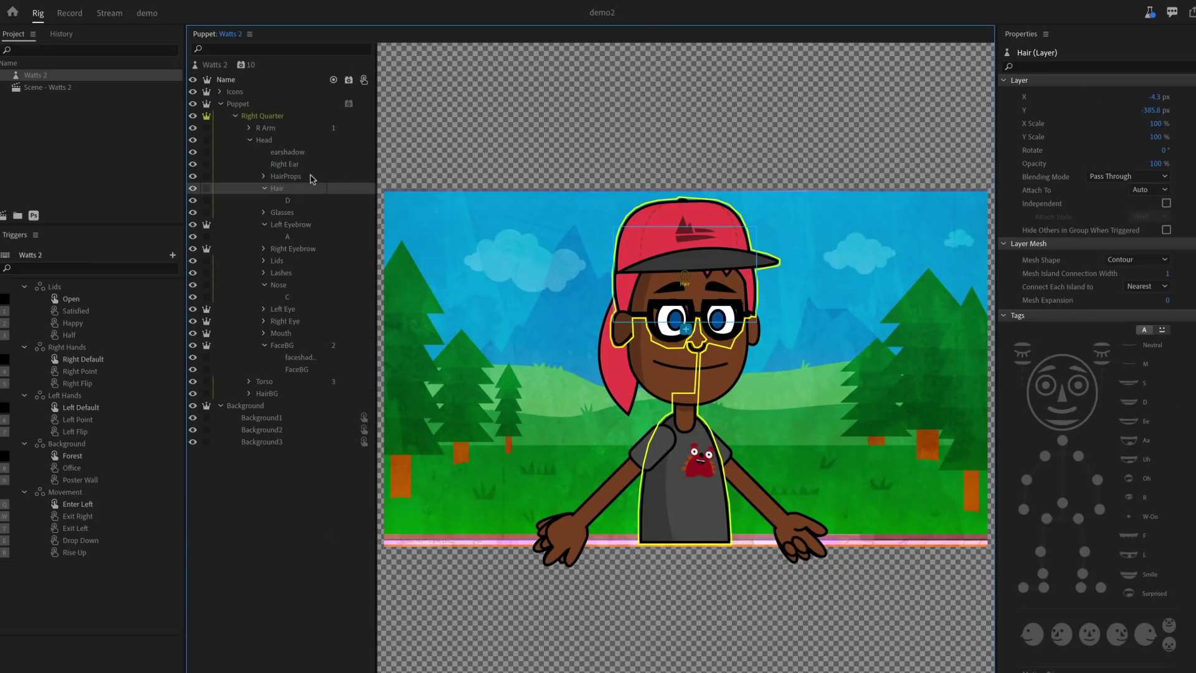
click(320, 222)
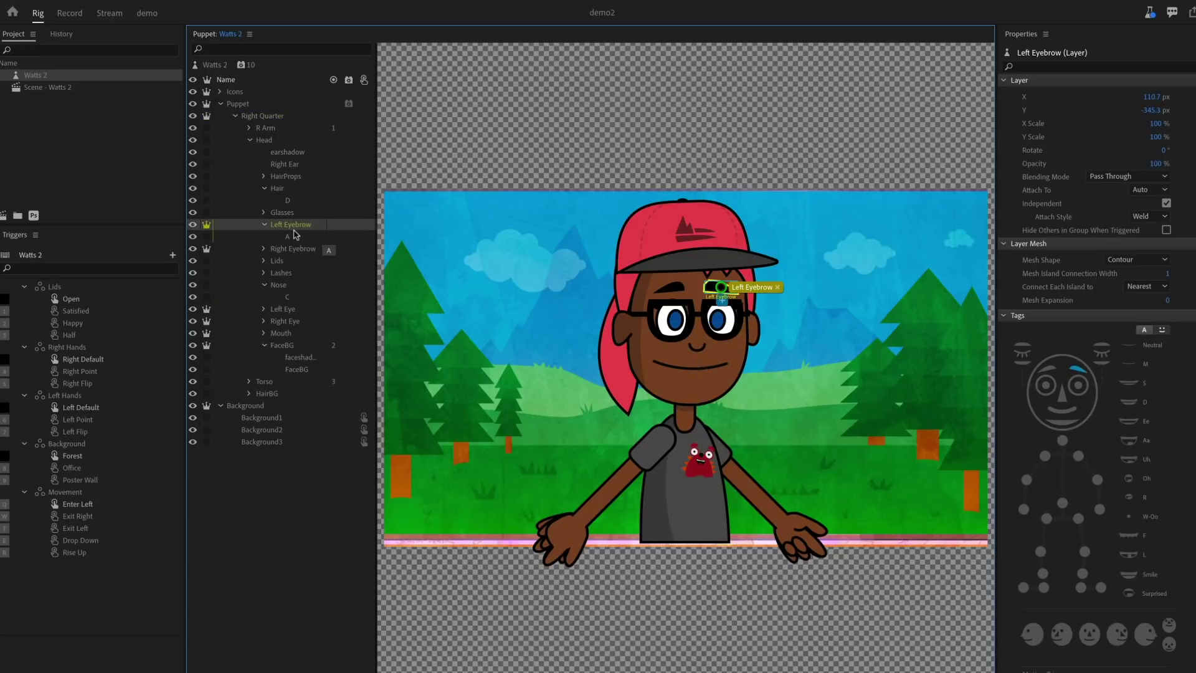
click(287, 285)
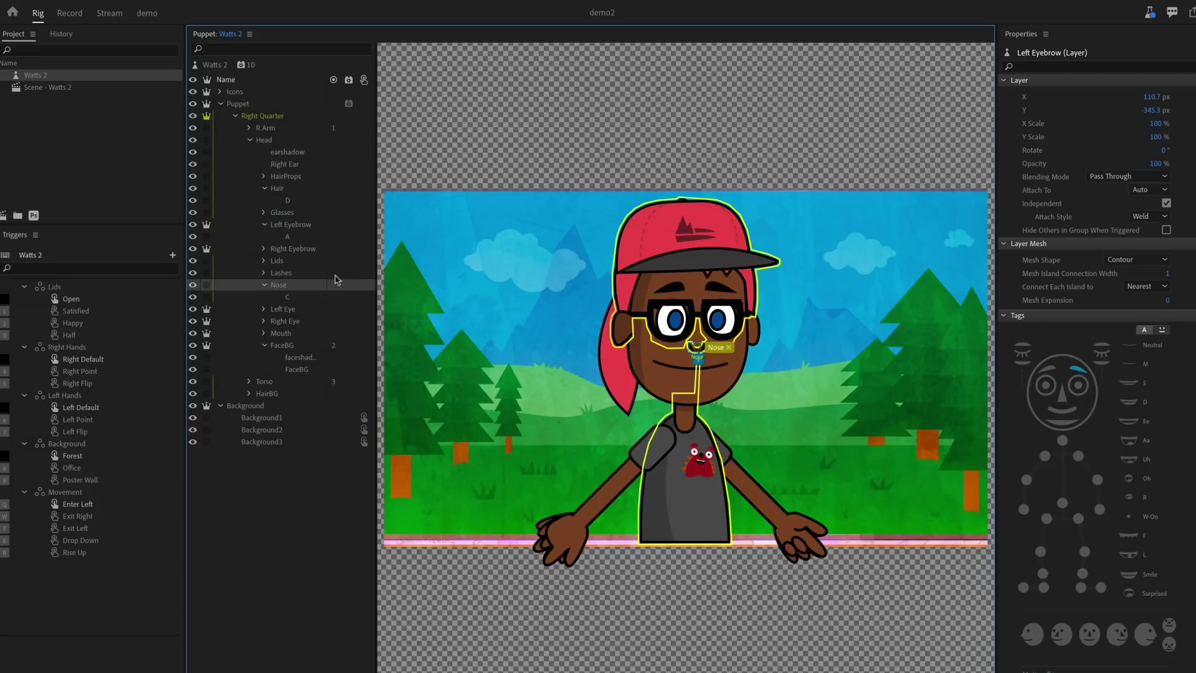
click(297, 346)
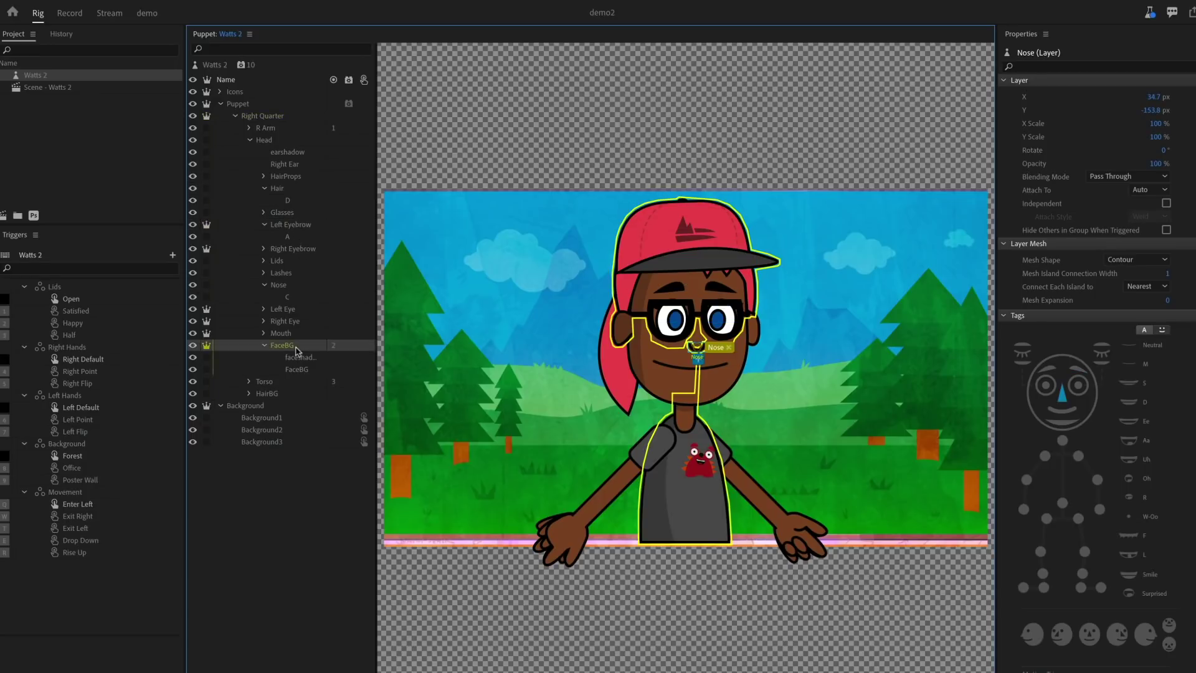
click(276, 571)
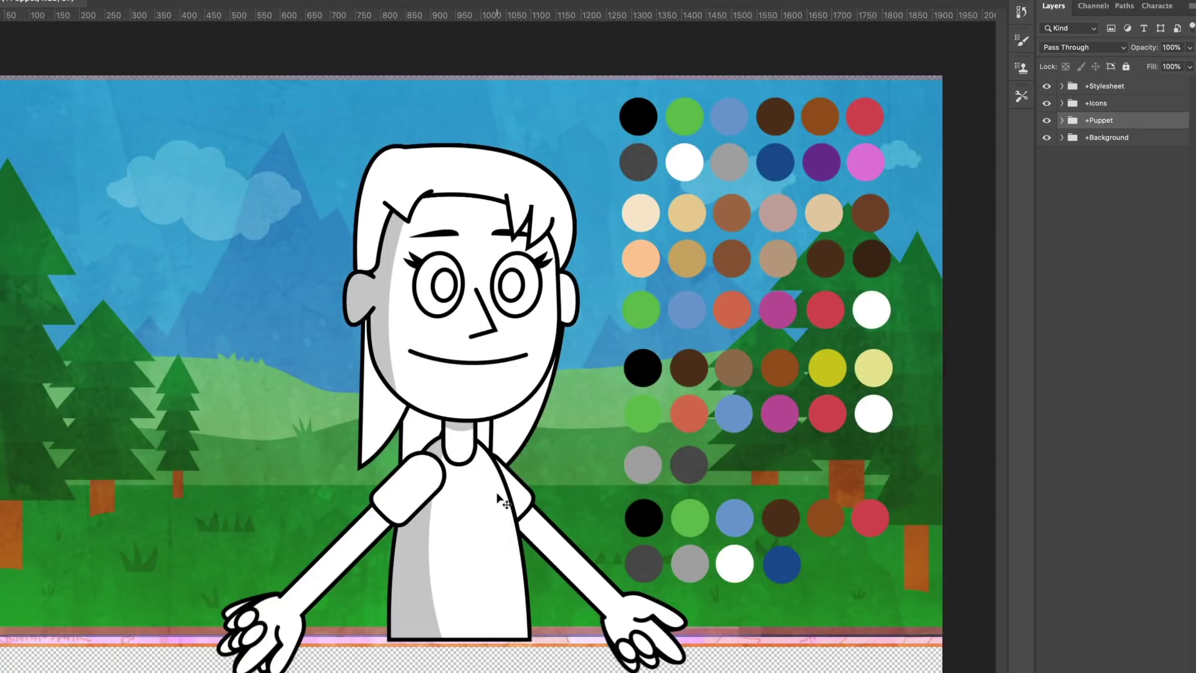
Step: In the Photoshop puppet artwork, locate the layers of the shirt body and both sleeves by picking them on the canvas
right_click(470, 542)
click(472, 543)
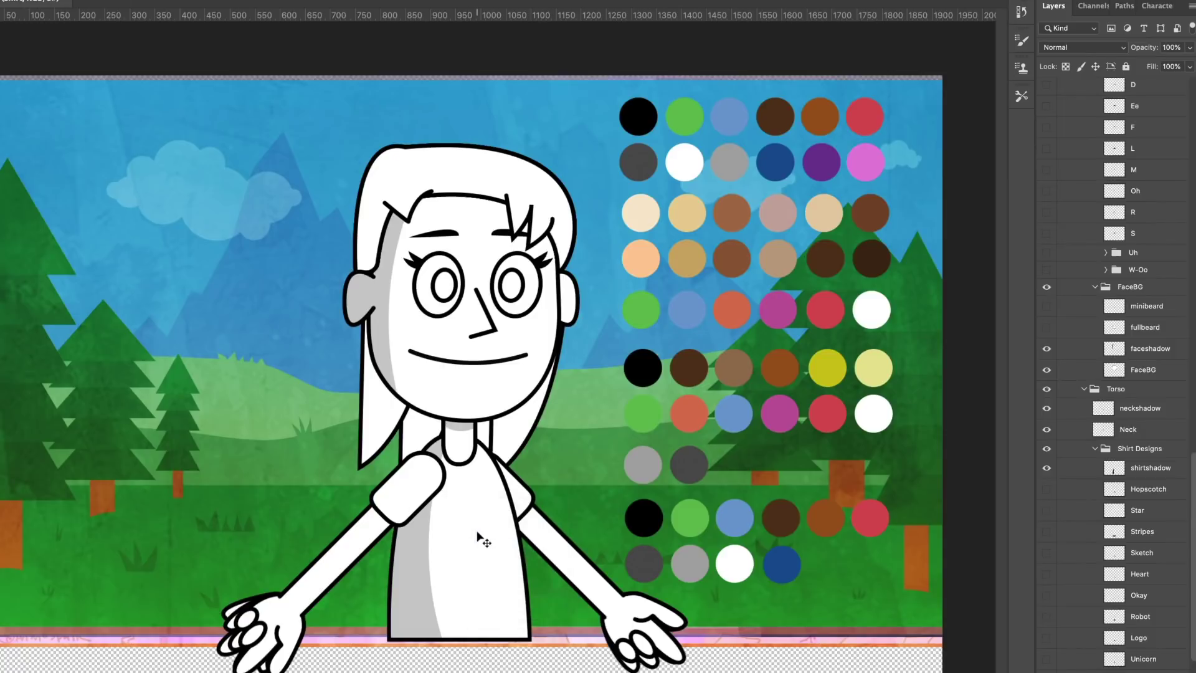
right_click(421, 494)
click(421, 495)
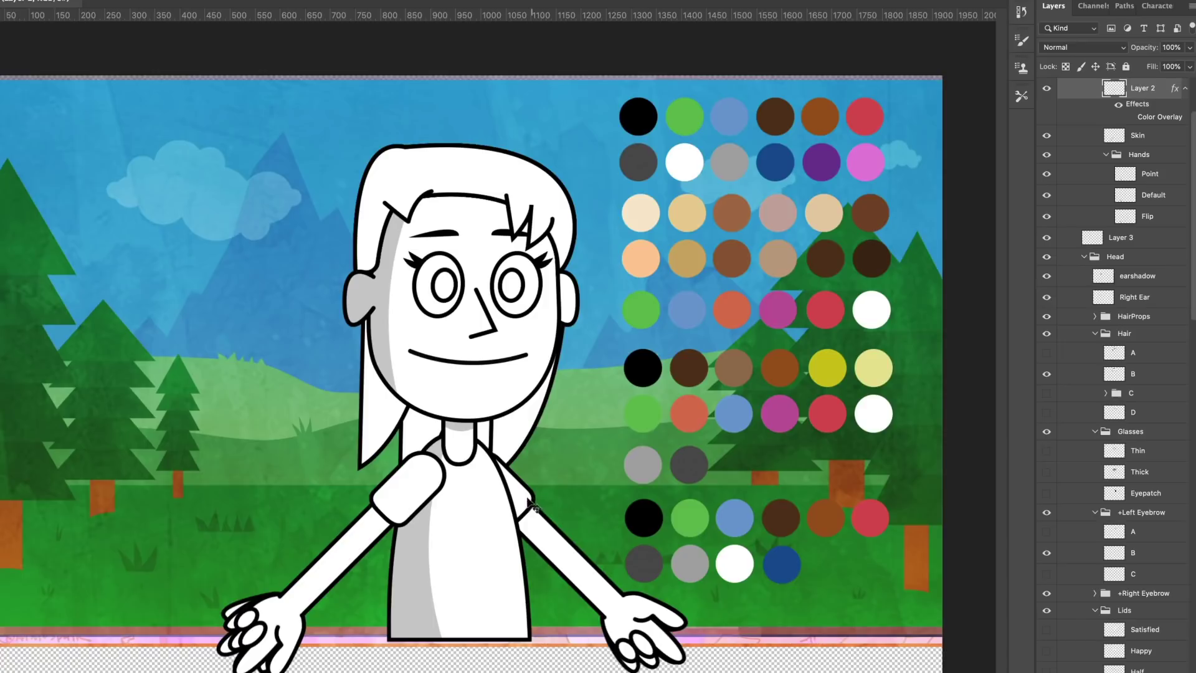
right_click(523, 500)
click(523, 501)
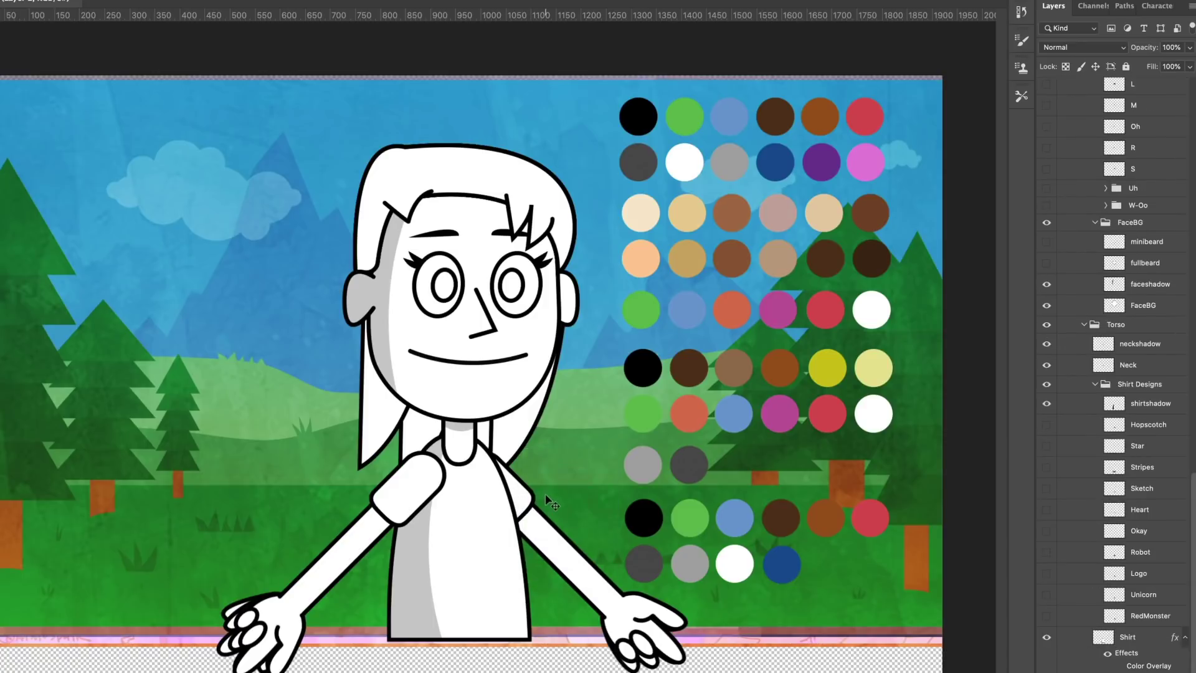